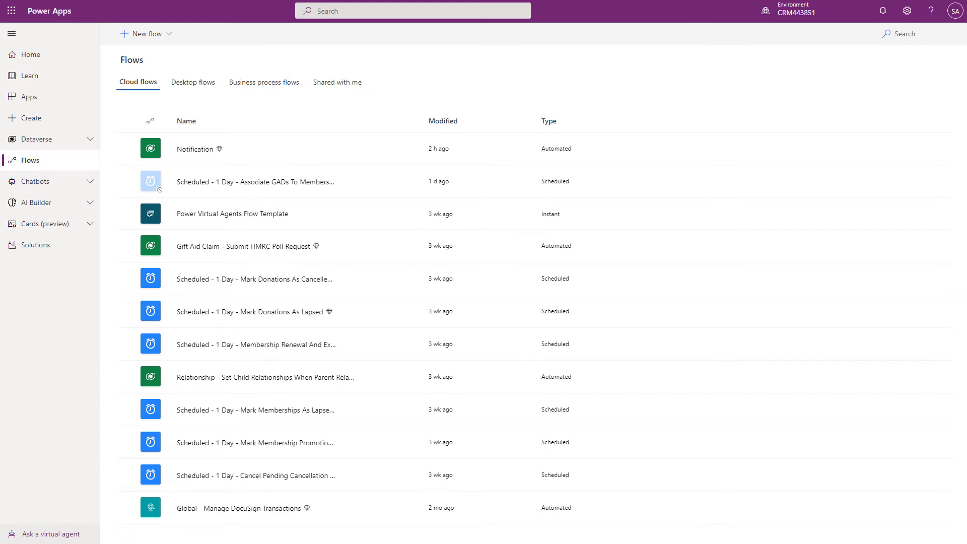
Start a new automated cloud flow and name it "Donation Notification"
{"action": "left_click", "coordinate": [172, 39]}
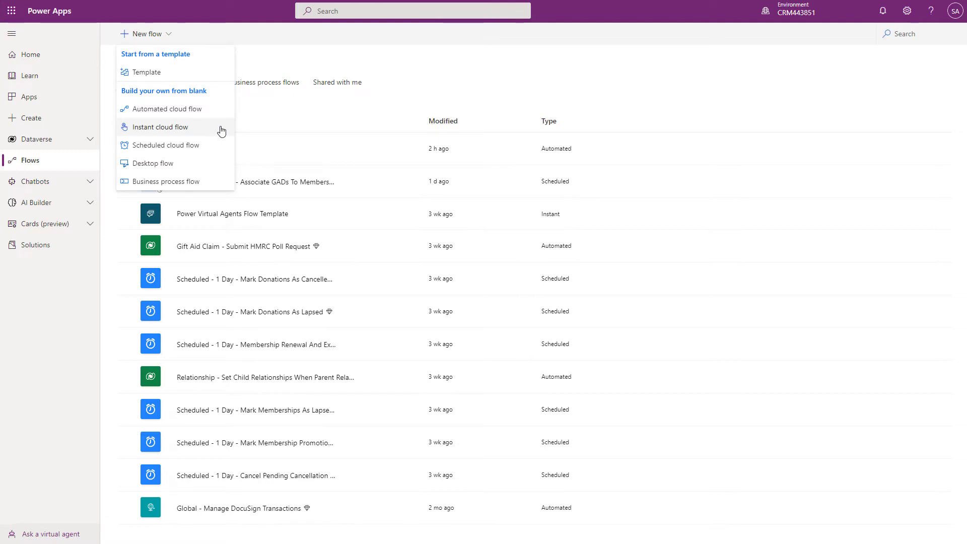
{"action": "left_click", "coordinate": [201, 109]}
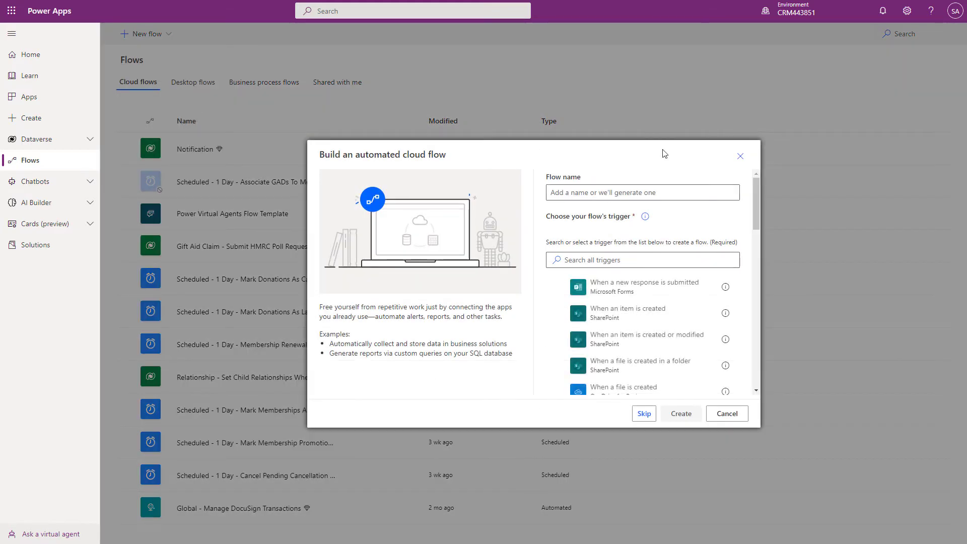
{"action": "left_click", "coordinate": [607, 186]}
{"action": "type", "text": "Donation Notification"}
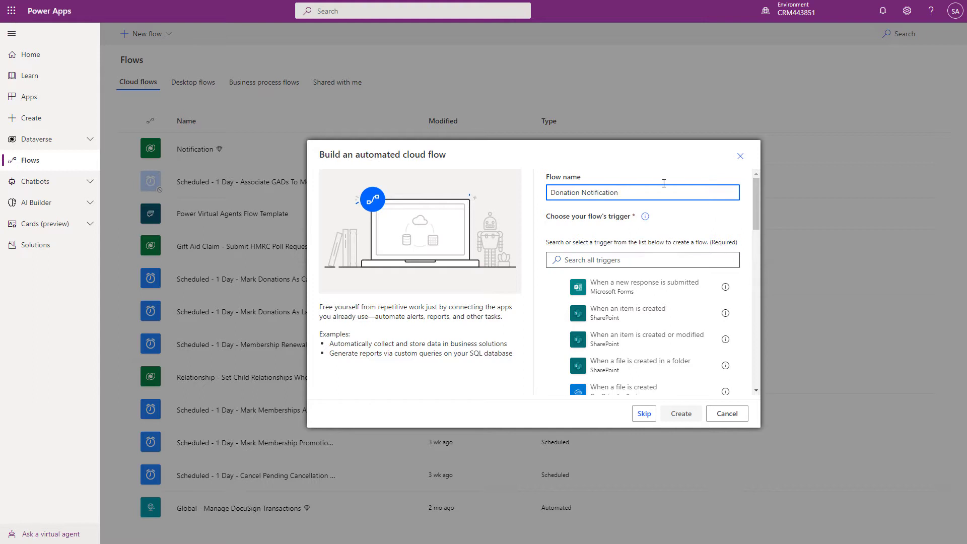
Search the triggers for "dataverse" and create the flow with the Microsoft Dataverse trigger for a row added, modified or deleted
{"action": "scroll", "coordinate": [639, 282], "scroll_direction": "down", "scroll_amount": 7}
{"action": "scroll", "coordinate": [648, 303], "scroll_direction": "down", "scroll_amount": 8}
{"action": "scroll", "coordinate": [640, 287], "scroll_direction": "down", "scroll_amount": 5}
{"action": "scroll", "coordinate": [653, 304], "scroll_direction": "down", "scroll_amount": 10}
{"action": "scroll", "coordinate": [653, 309], "scroll_direction": "up", "scroll_amount": 20}
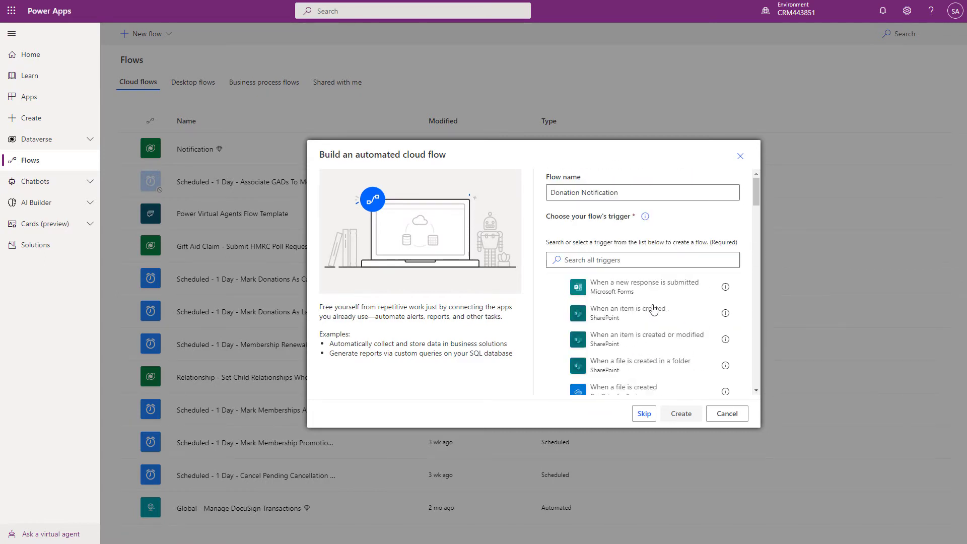
{"action": "left_click", "coordinate": [643, 261]}
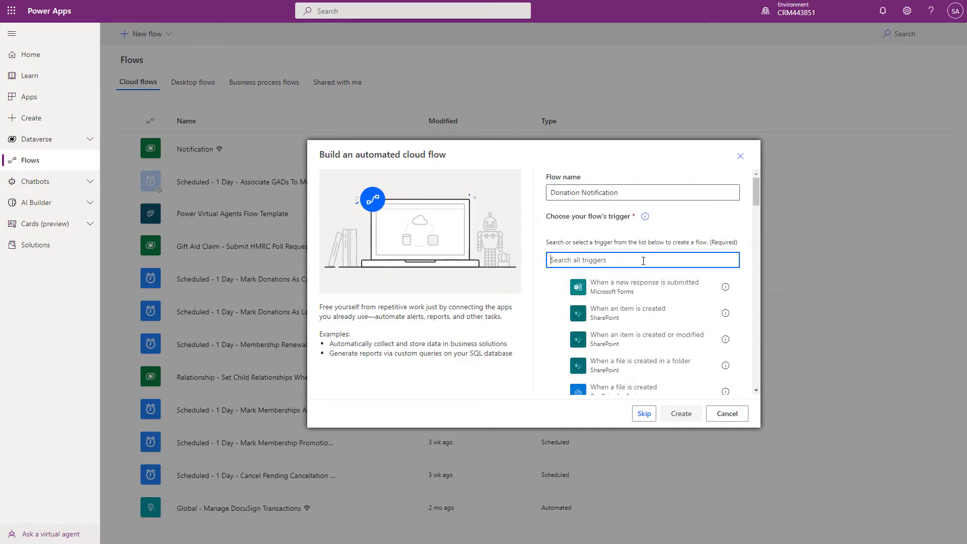
{"action": "type", "text": "dataverse"}
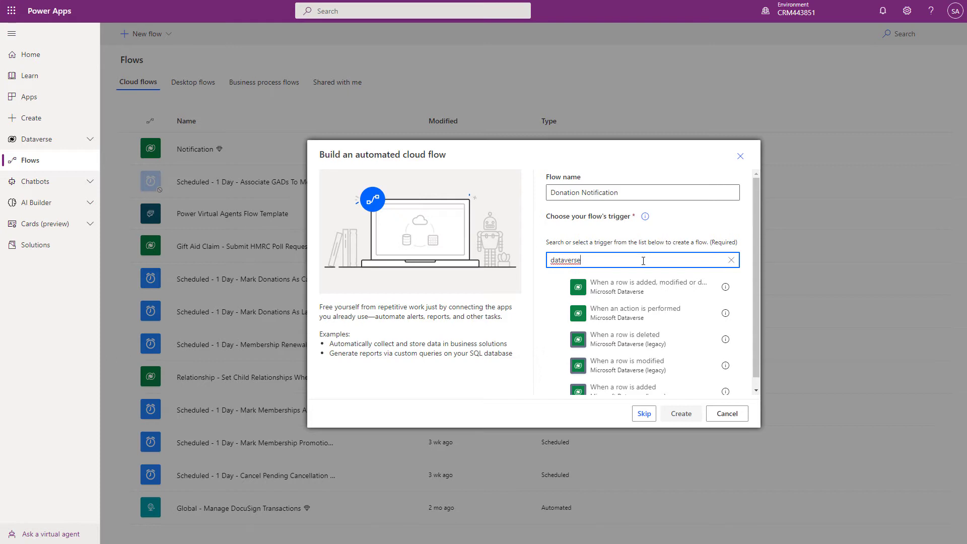
{"action": "left_click", "coordinate": [648, 292]}
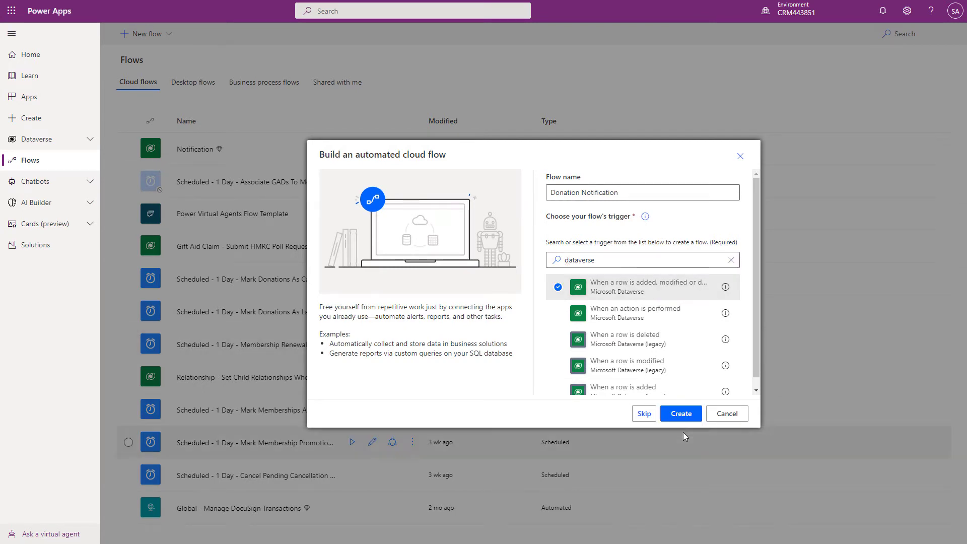
{"action": "left_click", "coordinate": [683, 414]}
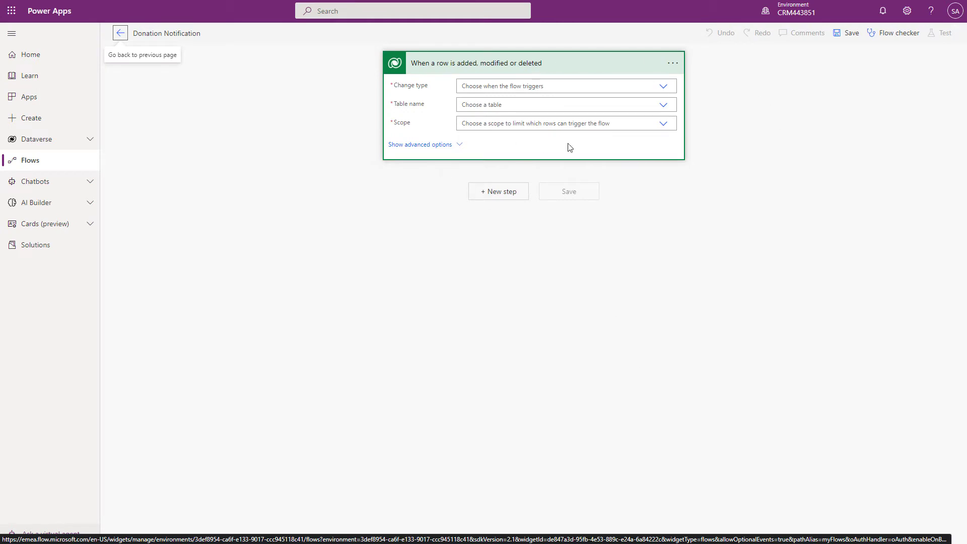
Rename the flow's Dataverse trigger to "On New Donation"
{"action": "left_click", "coordinate": [673, 63]}
{"action": "left_click", "coordinate": [728, 86]}
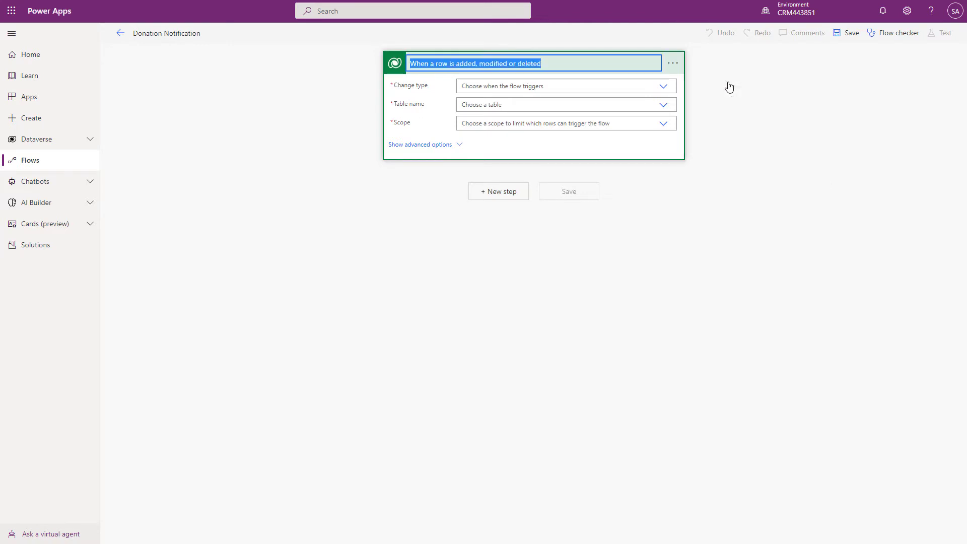
{"action": "key", "text": "BackSpace"}
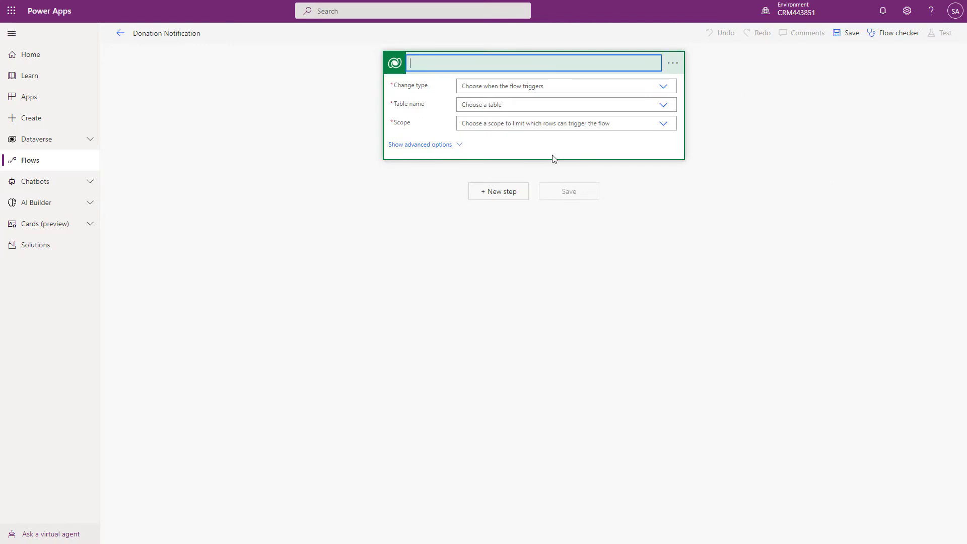
{"action": "type", "text": "On New Donation"}
{"action": "left_click", "coordinate": [686, 88]}
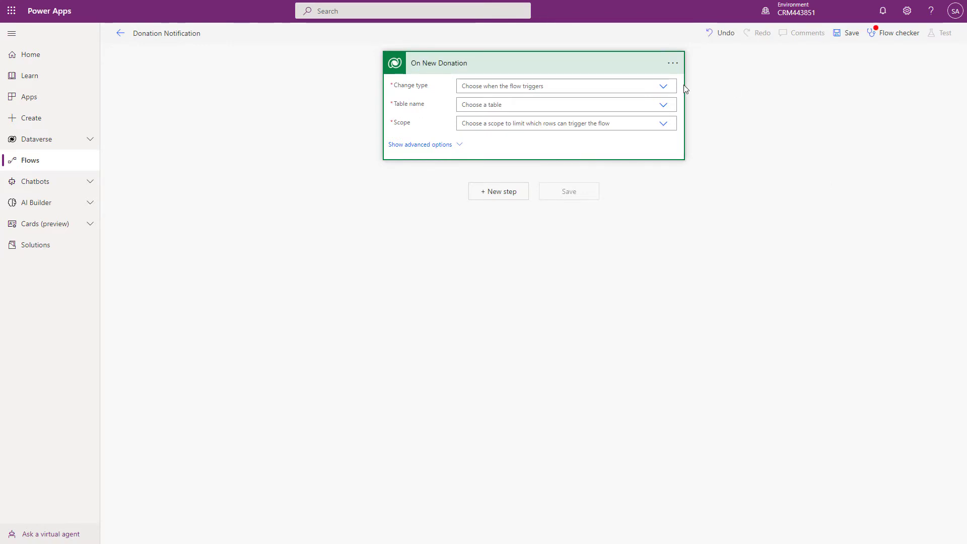
Configure the On New Donation trigger with change type Added, table Donations and scope Organization
{"action": "left_click", "coordinate": [663, 89]}
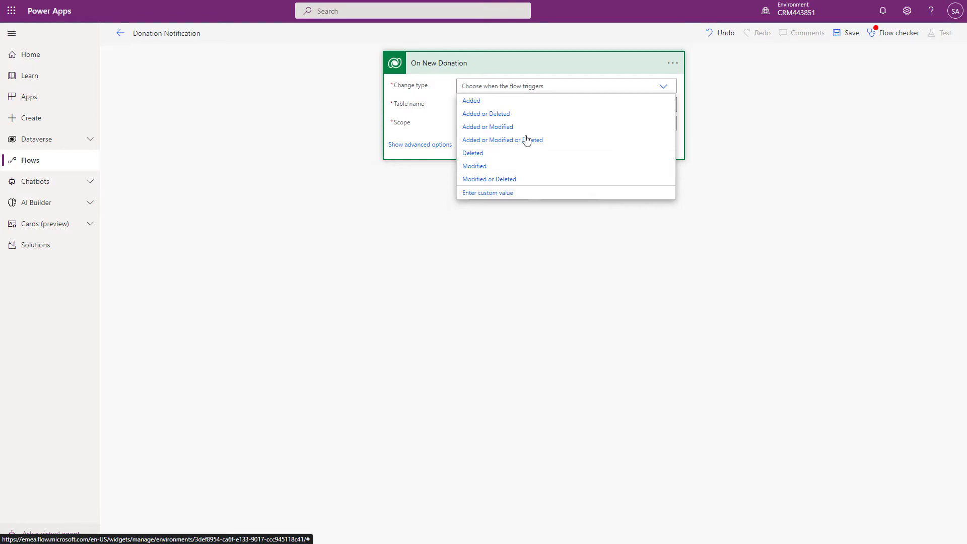
{"action": "left_click", "coordinate": [483, 101]}
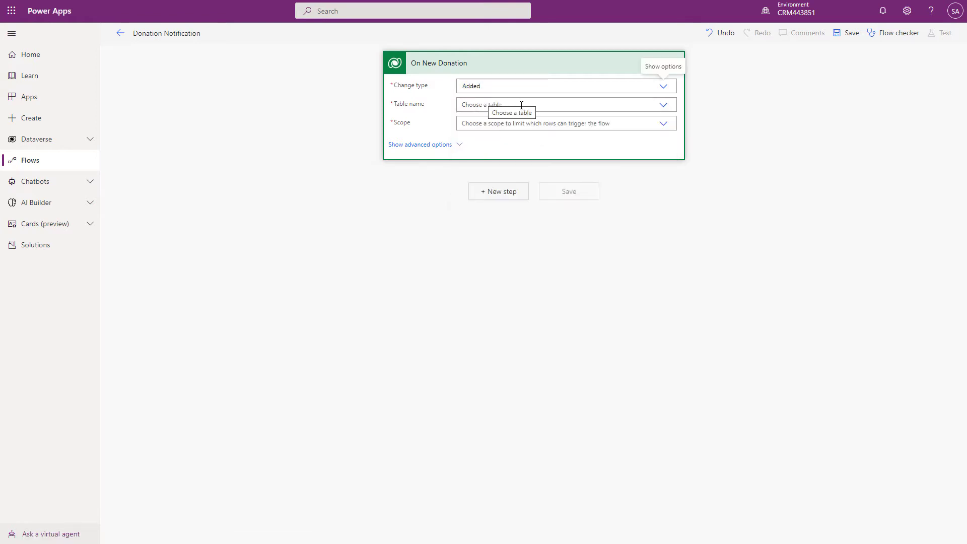
{"action": "left_click", "coordinate": [602, 104]}
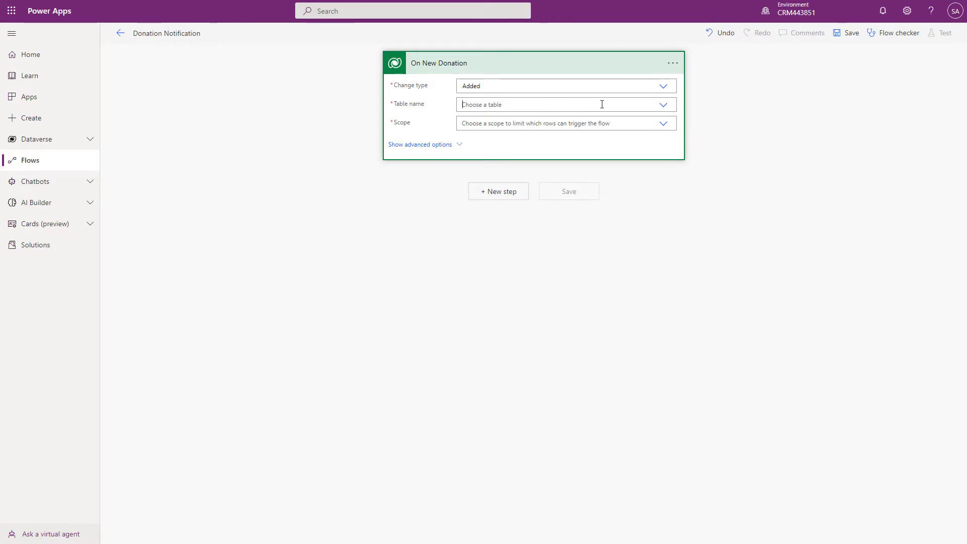
{"action": "type", "text": "dona"}
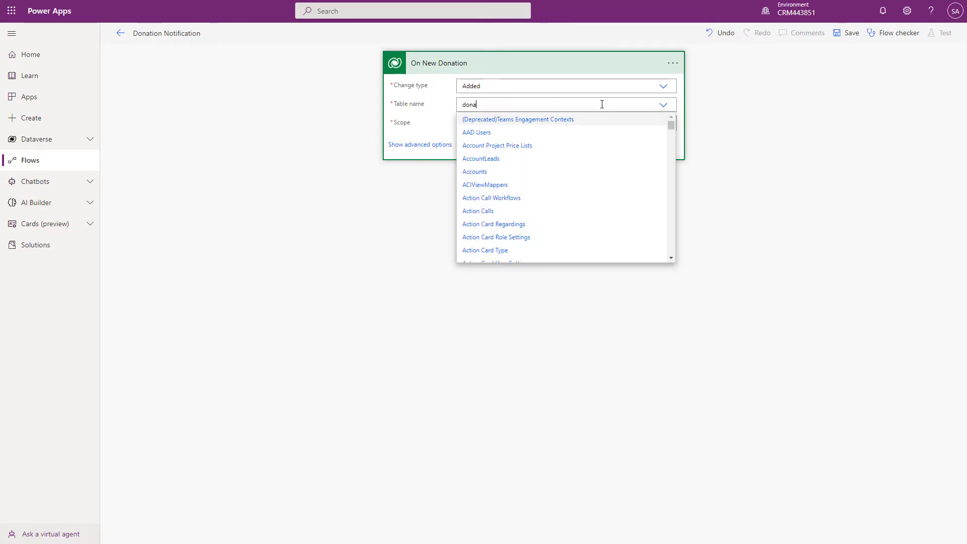
{"action": "left_click", "coordinate": [476, 119]}
{"action": "left_click", "coordinate": [496, 124]}
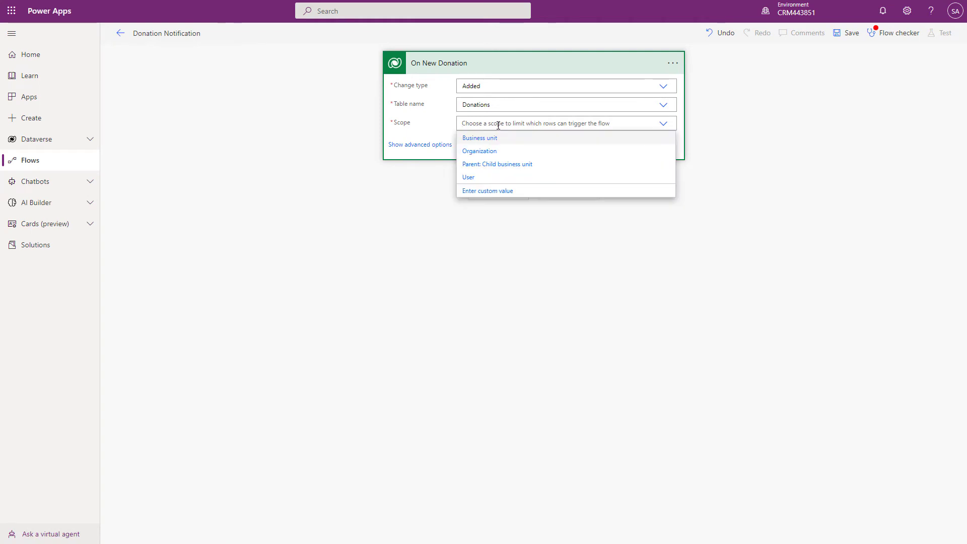
{"action": "left_click", "coordinate": [495, 156]}
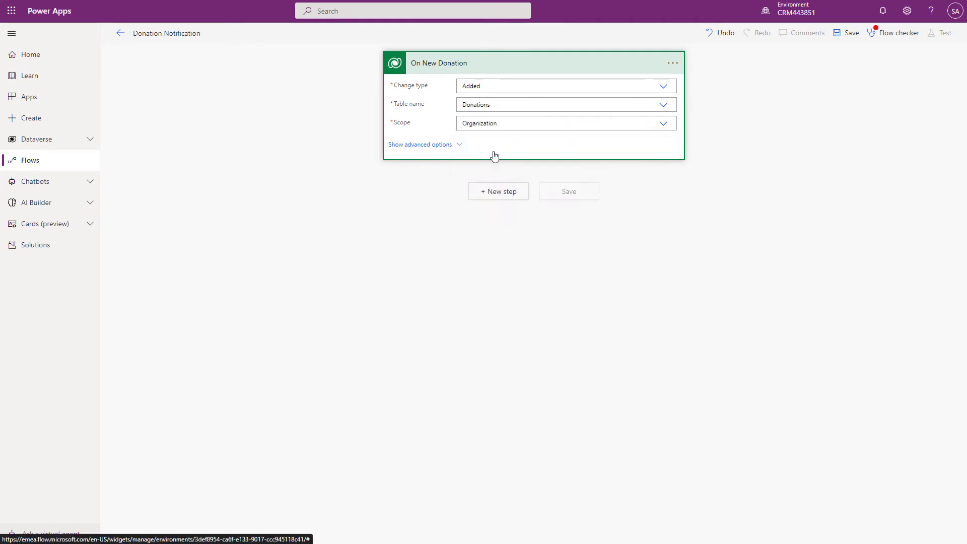
{"action": "left_click", "coordinate": [590, 232]}
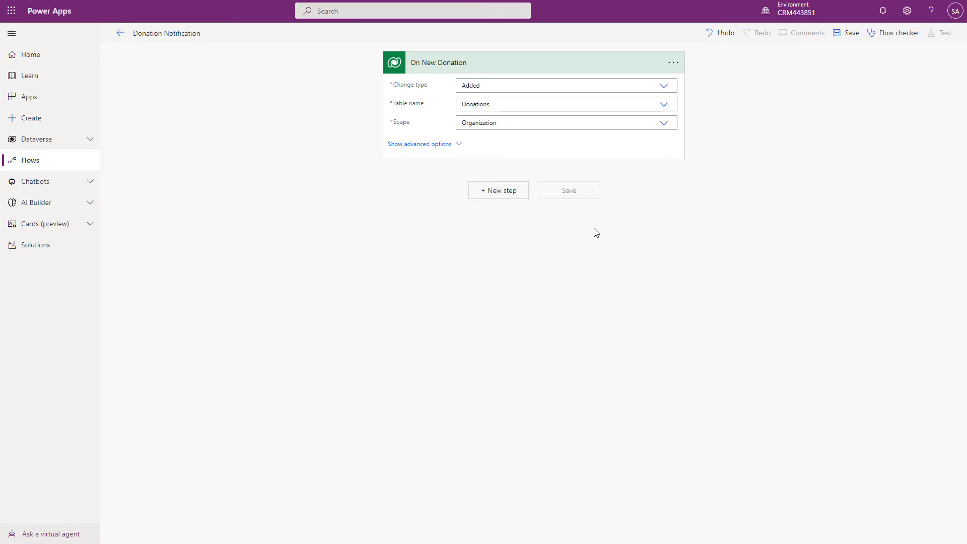
Add a new step after the trigger using the Microsoft Teams action "Post message in a chat or channel"
{"action": "left_click", "coordinate": [501, 194]}
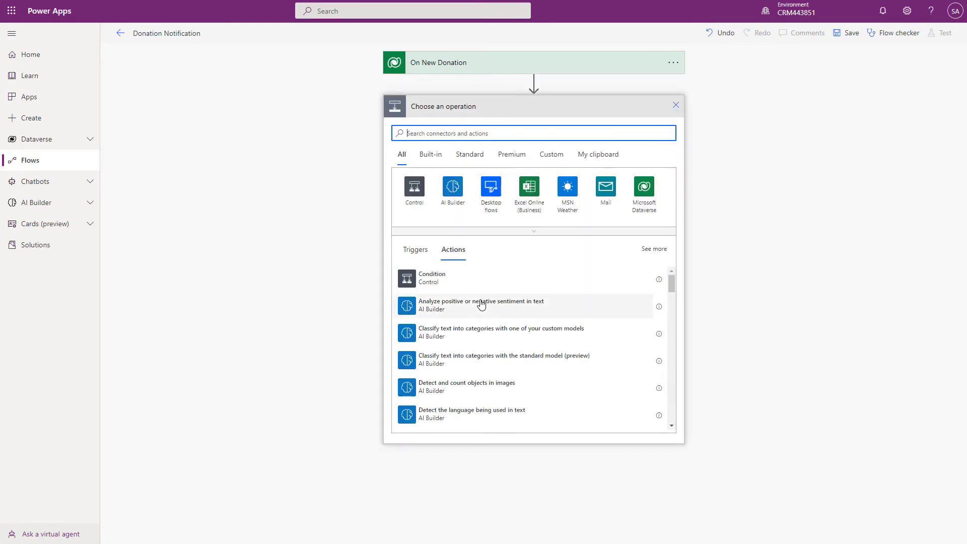
{"action": "scroll", "coordinate": [481, 303], "scroll_direction": "down", "scroll_amount": 15}
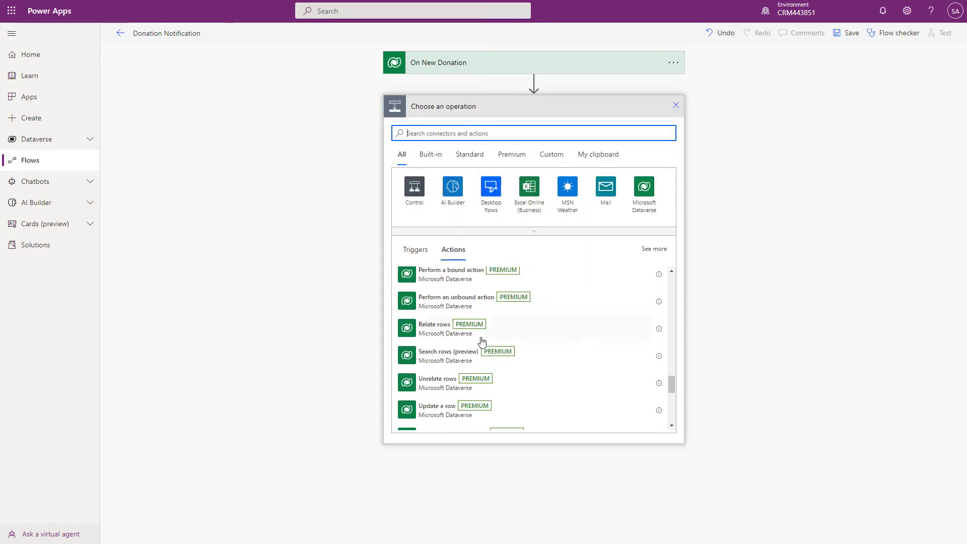
{"action": "left_click", "coordinate": [431, 155]}
{"action": "scroll", "coordinate": [508, 322], "scroll_direction": "down", "scroll_amount": 5}
{"action": "scroll", "coordinate": [519, 328], "scroll_direction": "down", "scroll_amount": 10}
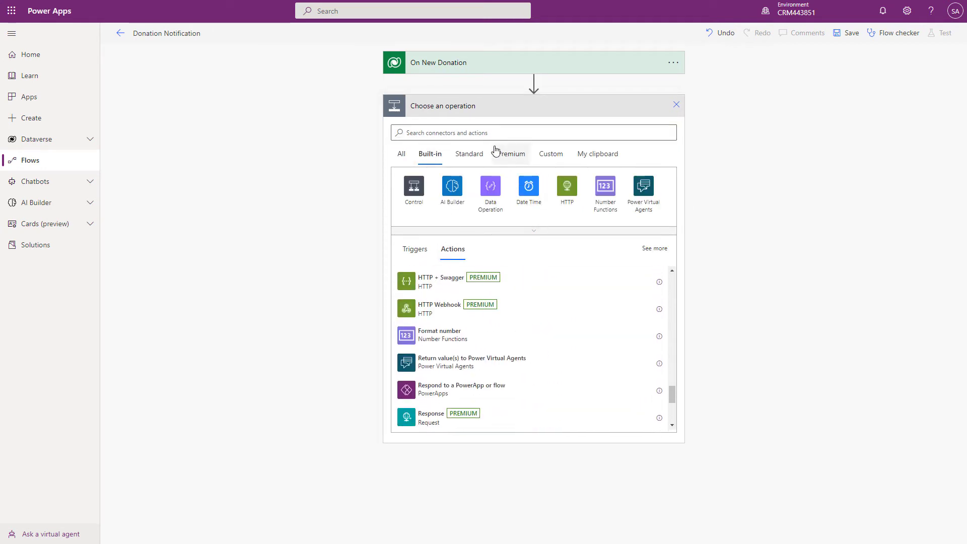
{"action": "left_click", "coordinate": [477, 154]}
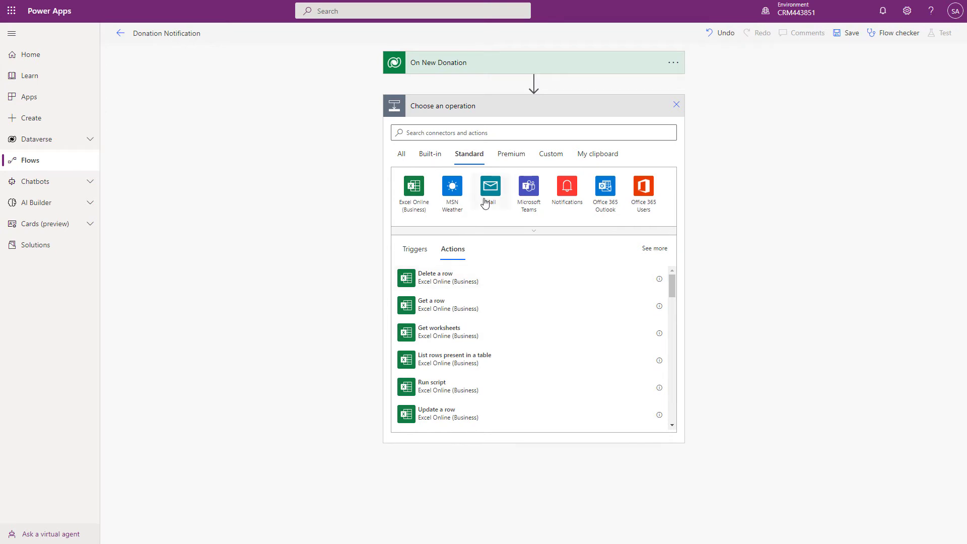
{"action": "left_click", "coordinate": [533, 204]}
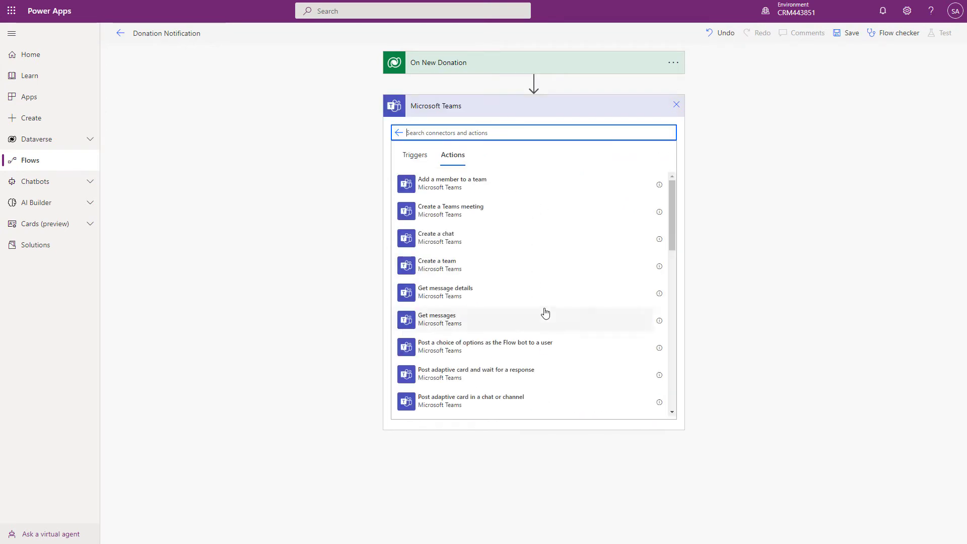
{"action": "scroll", "coordinate": [547, 299], "scroll_direction": "down", "scroll_amount": 2}
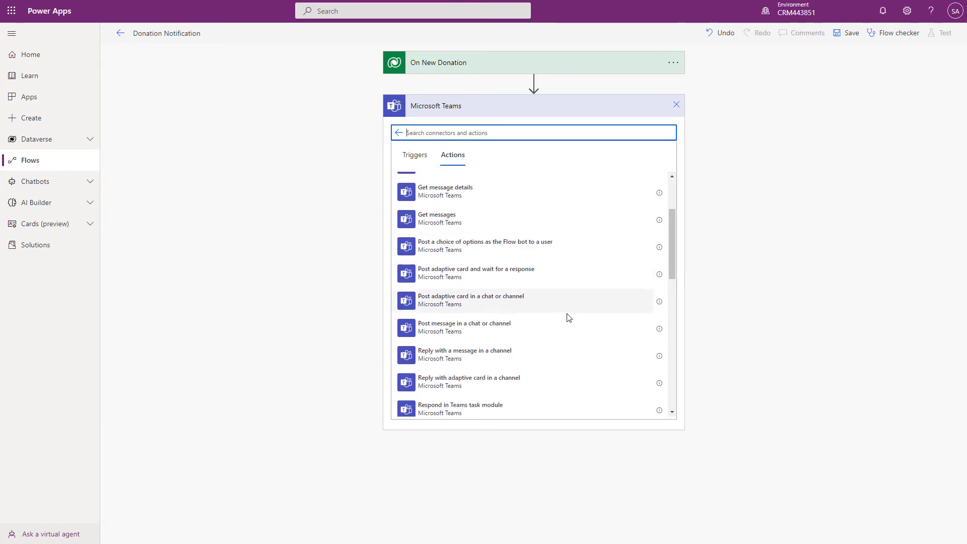
{"action": "left_click", "coordinate": [487, 329]}
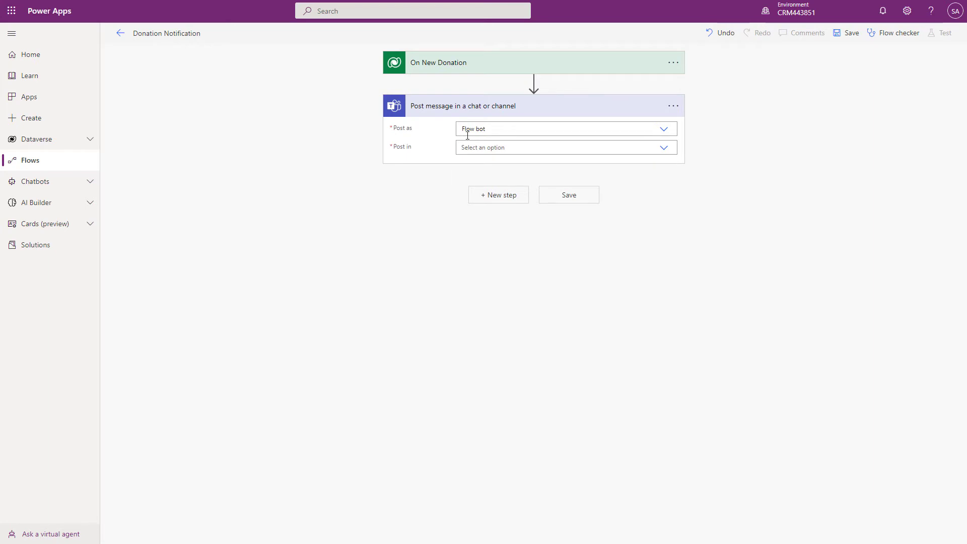
Keep Flow bot as the poster and direct the message to the Latest Donations channel of the Charity Hub team
{"action": "left_click", "coordinate": [664, 131]}
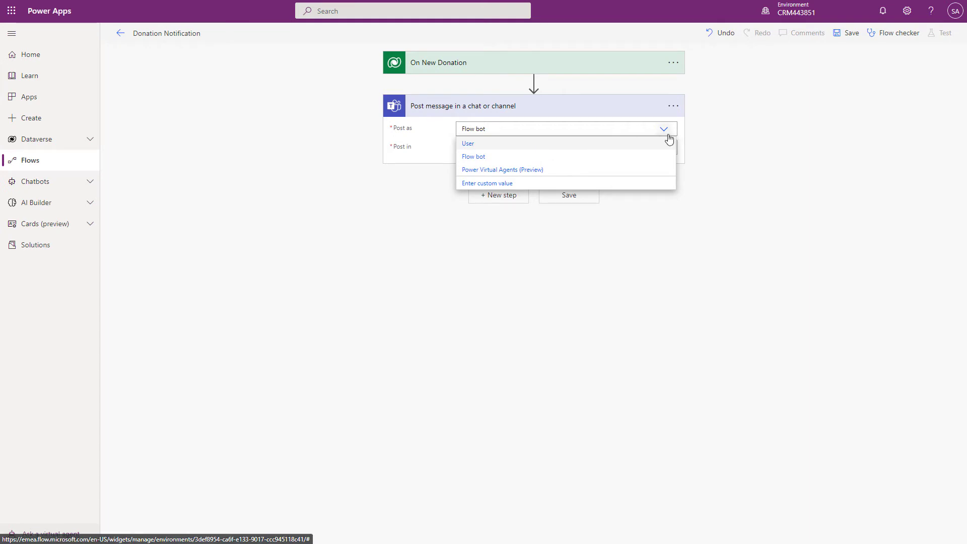
{"action": "left_click", "coordinate": [665, 130]}
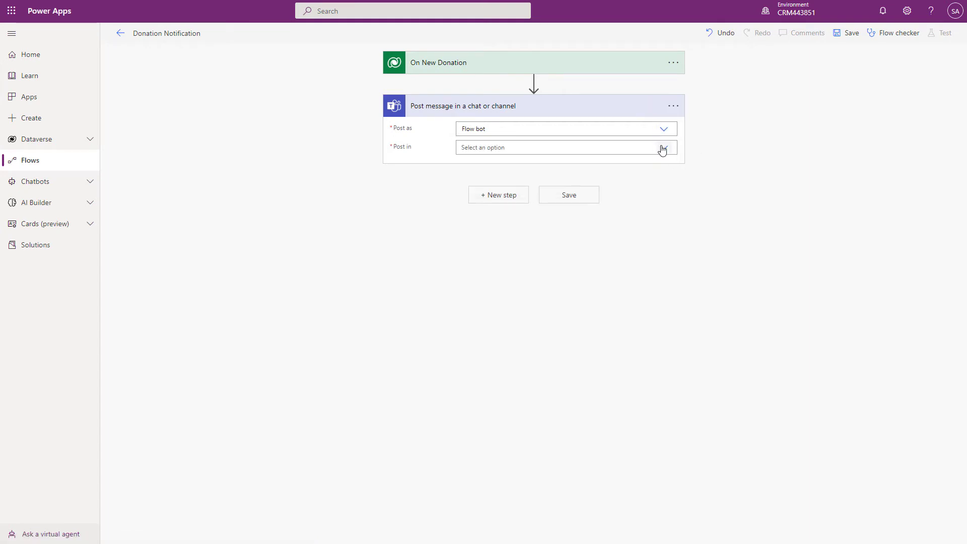
{"action": "left_click", "coordinate": [666, 149]}
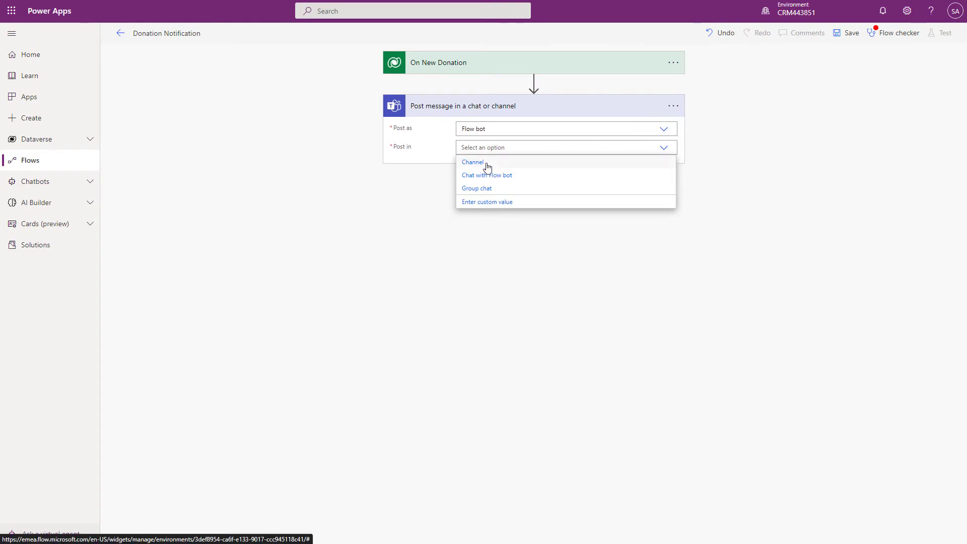
{"action": "left_click", "coordinate": [482, 164]}
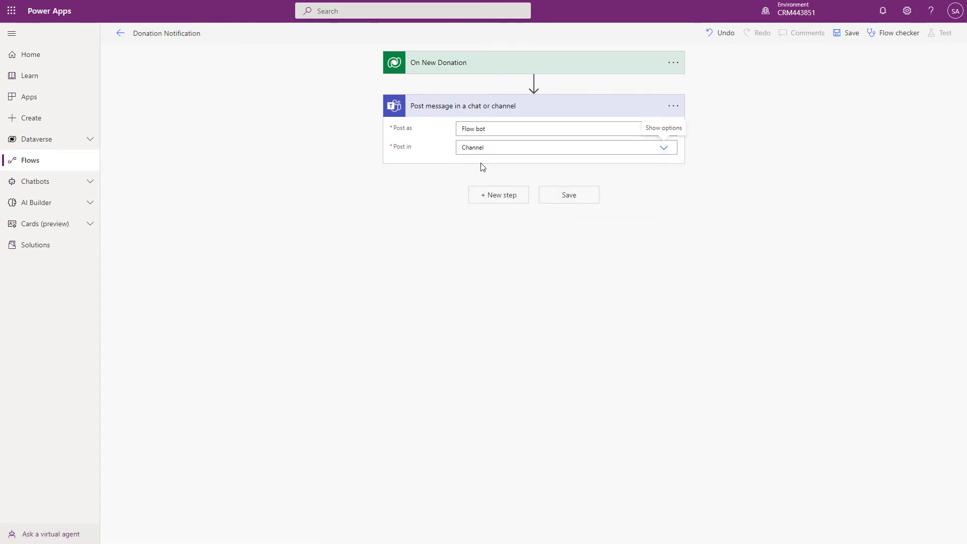
{"action": "left_click", "coordinate": [663, 167]}
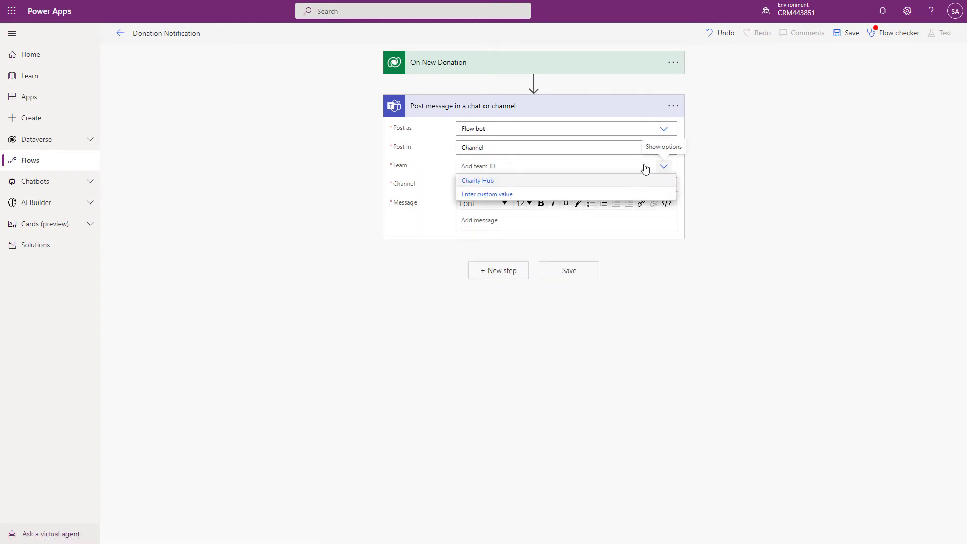
{"action": "left_click", "coordinate": [491, 185]}
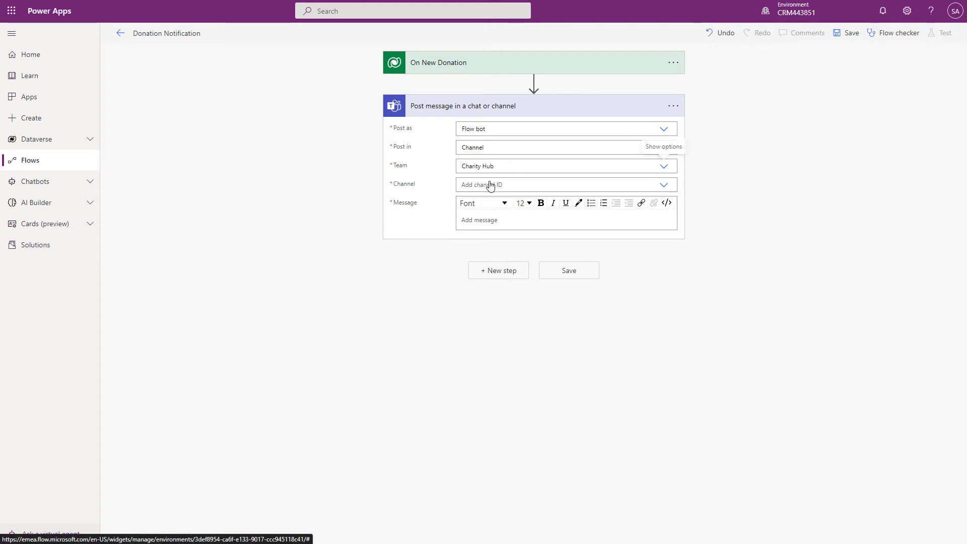
{"action": "left_click", "coordinate": [664, 187]}
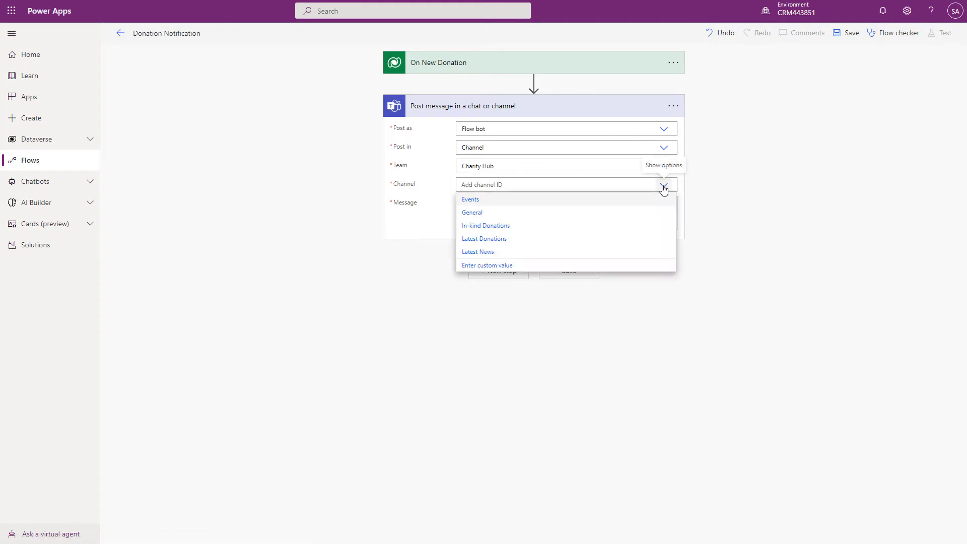
{"action": "left_click", "coordinate": [505, 244]}
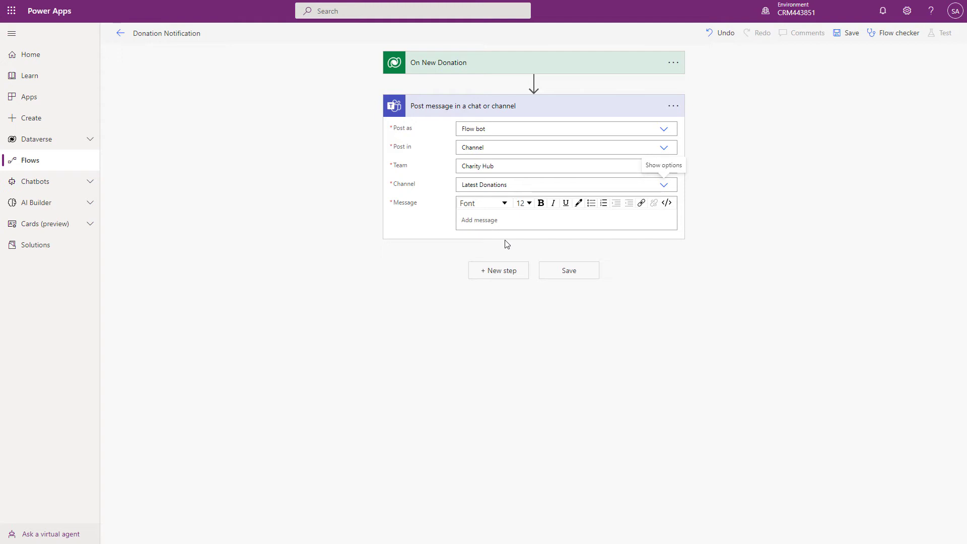
Enter "New donation received!!!" as the opening line of the Teams message, followed by line breaks
{"action": "left_click", "coordinate": [504, 223]}
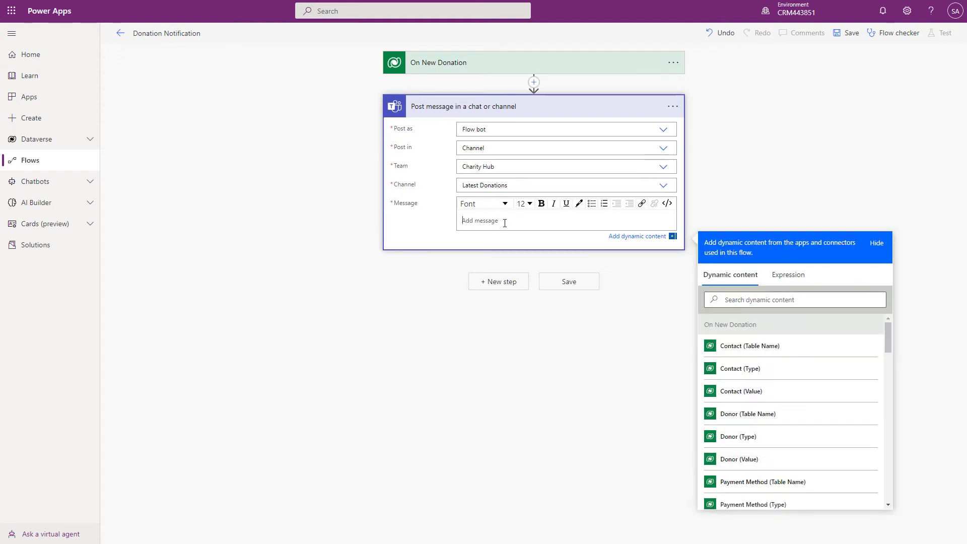
{"action": "type", "text": "New donation received!!!"}
{"action": "key", "text": "Return"}
{"action": "key", "text": "Return"}
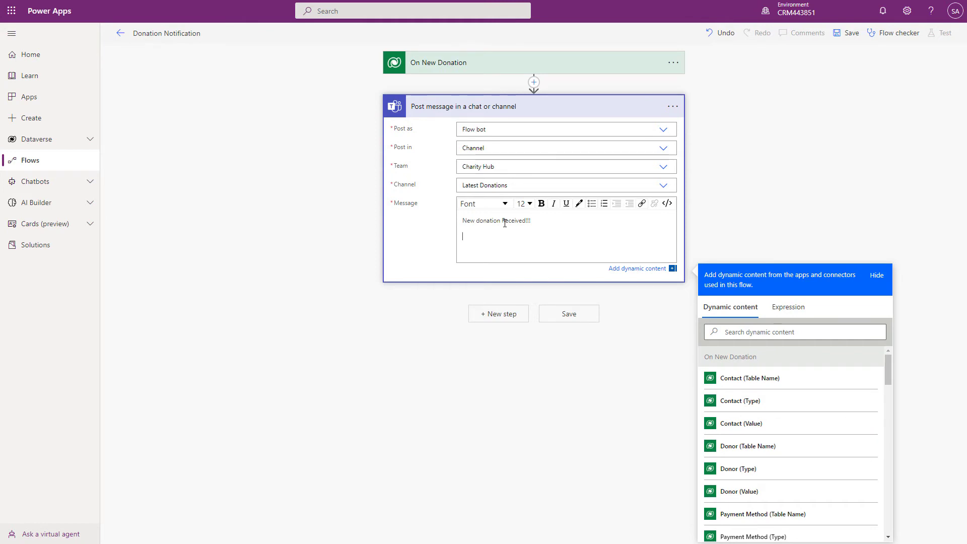
Add the lines "Donor:" and "Amount: £" to the Teams message and make its opening line bold
{"action": "type", "text": "Donor:"}
{"action": "key", "text": "Return"}
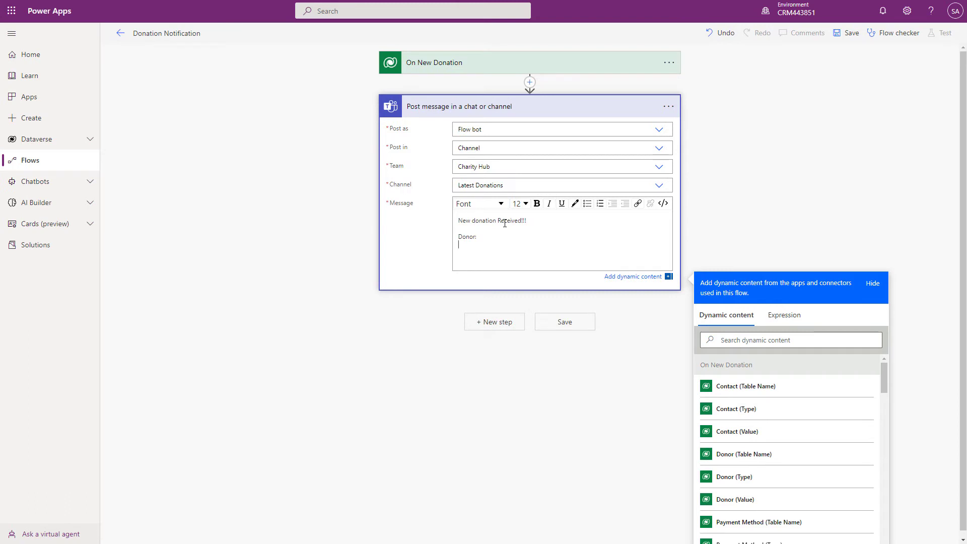
{"action": "type", "text": "Amount: £"}
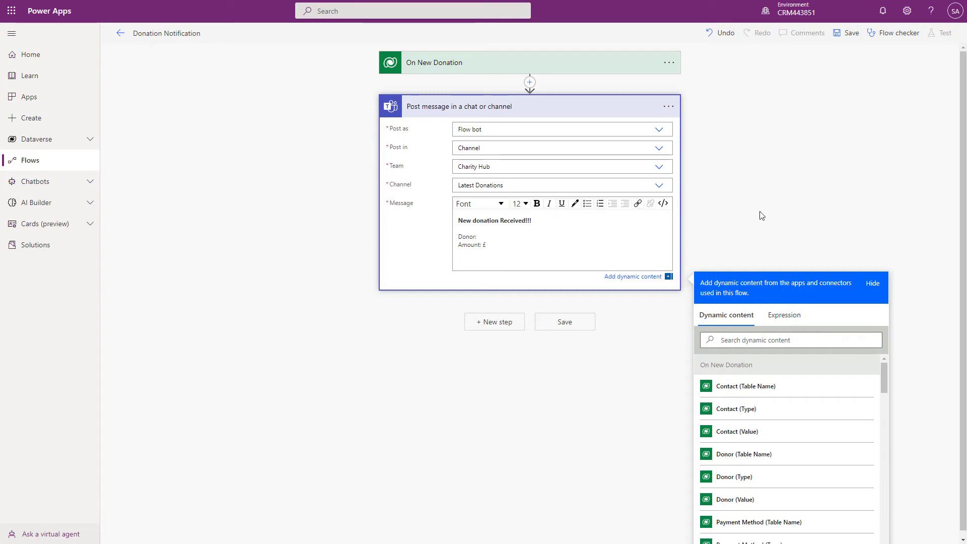
Insert the trigger's Amount dynamic value directly after the £ sign in the Teams message
{"action": "scroll", "coordinate": [760, 211], "scroll_direction": "down", "scroll_amount": 1}
{"action": "scroll", "coordinate": [778, 462], "scroll_direction": "down", "scroll_amount": 1}
{"action": "scroll", "coordinate": [778, 462], "scroll_direction": "down", "scroll_amount": 2}
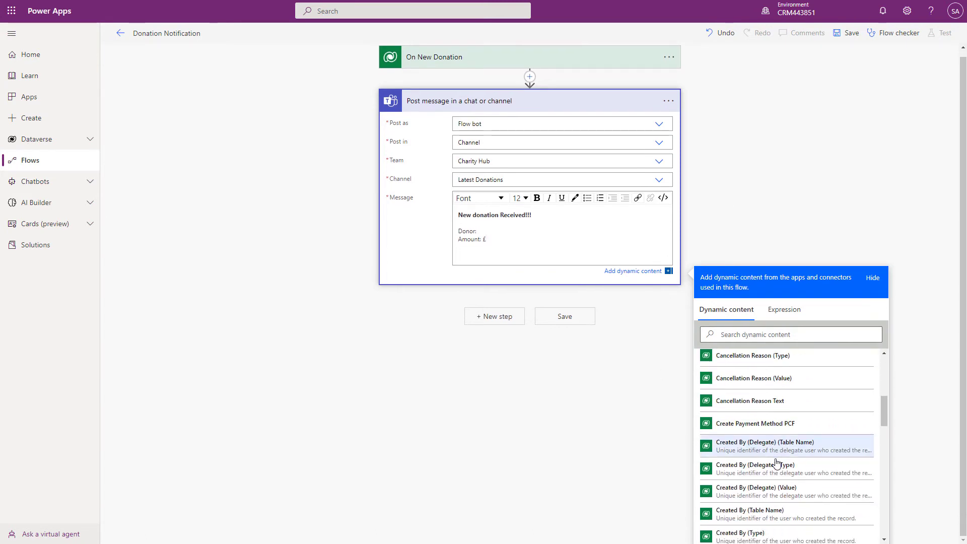
{"action": "scroll", "coordinate": [776, 459], "scroll_direction": "up", "scroll_amount": 5}
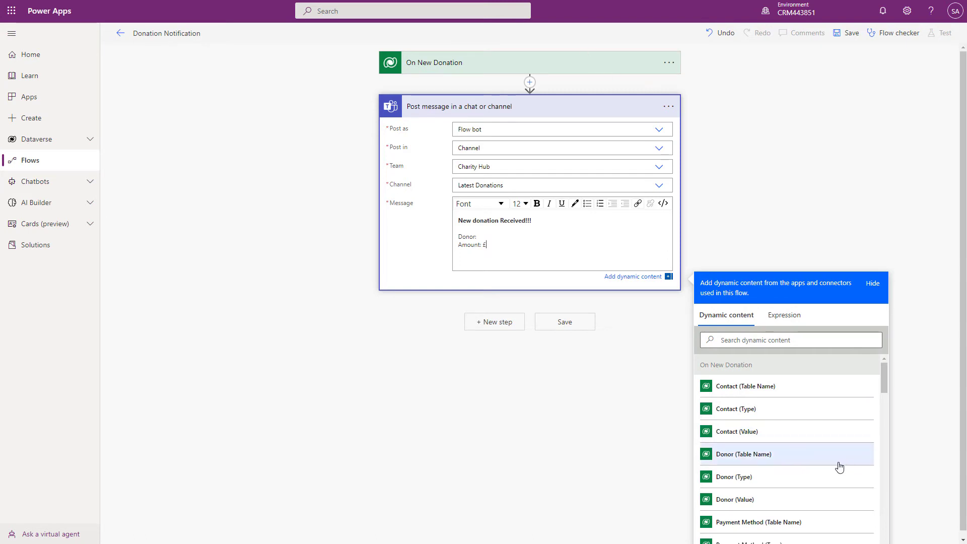
{"action": "left_click", "coordinate": [759, 341]}
{"action": "type", "text": "amount"}
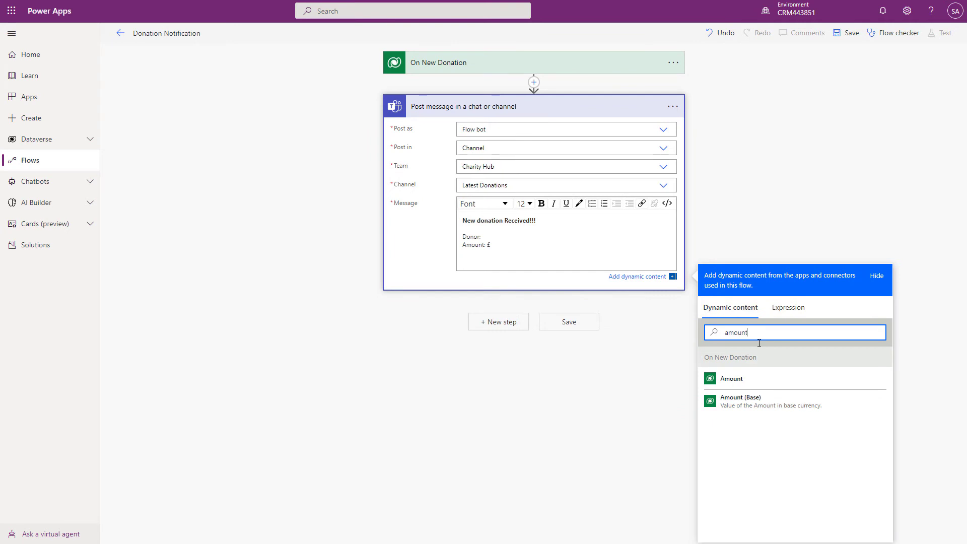
{"action": "left_click", "coordinate": [731, 378]}
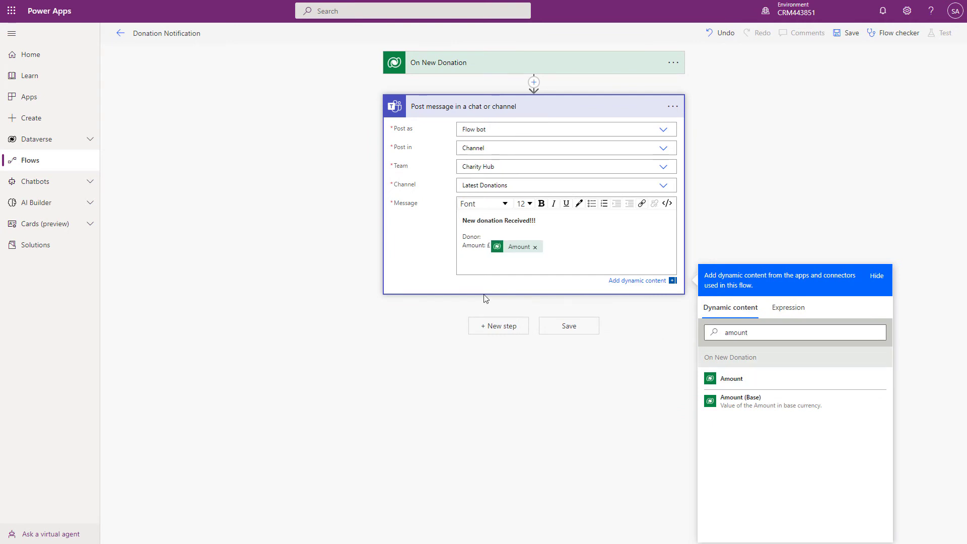
{"action": "left_click", "coordinate": [542, 248]}
Search the dynamic content for "donor" to examine which donor fields the trigger offers
{"action": "left_click", "coordinate": [871, 334]}
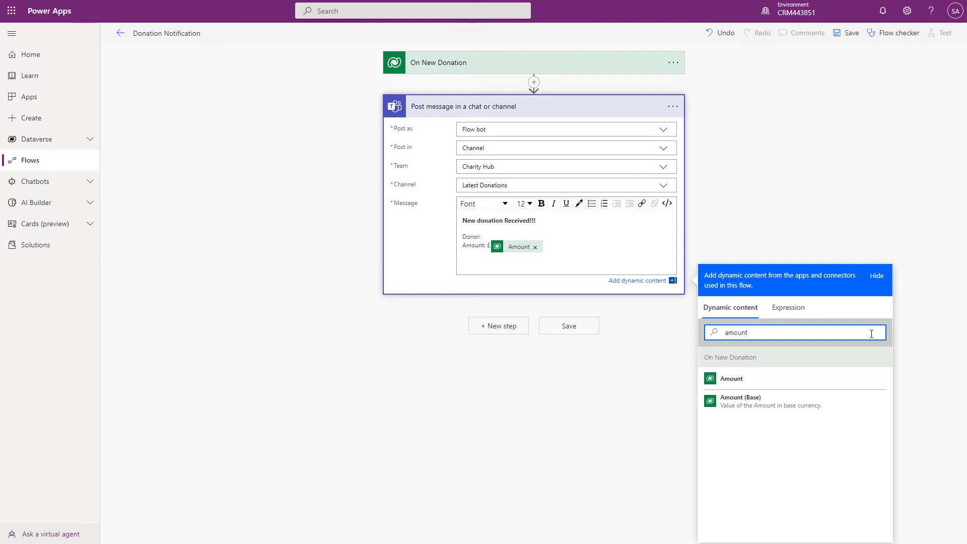
{"action": "key", "text": "ctrl+a"}
{"action": "type", "text": "donor"}
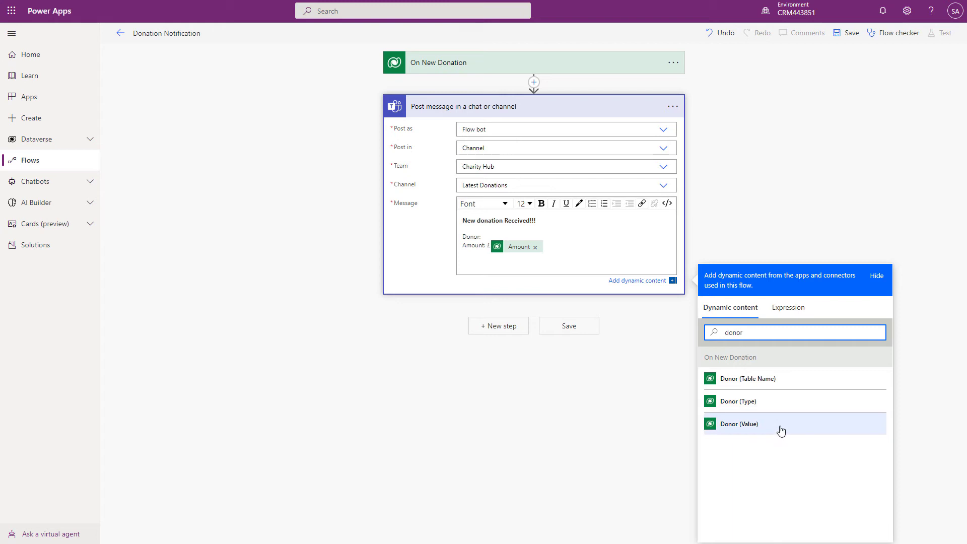
{"action": "left_click", "coordinate": [738, 225]}
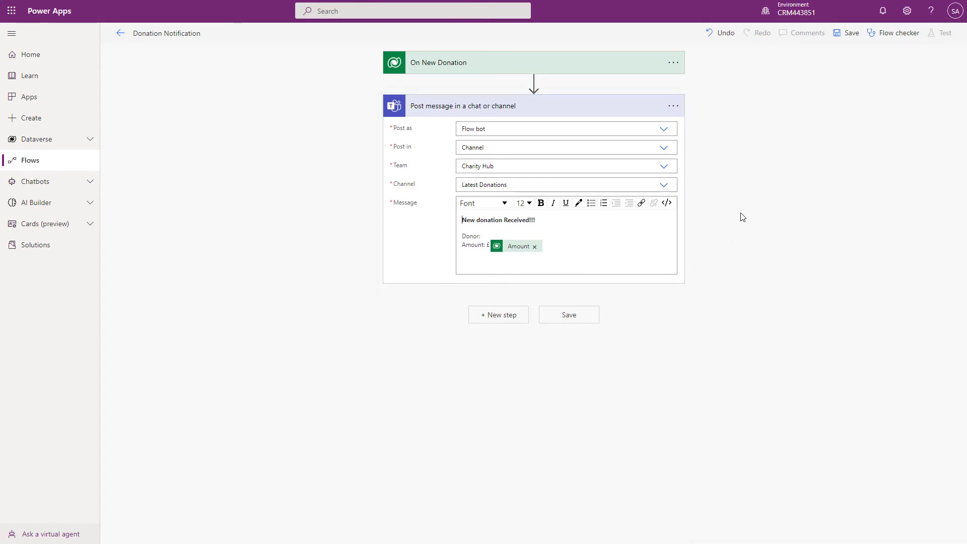
Insert the Microsoft Dataverse action "Get a row by ID" between the On New Donation trigger and the Teams message action
{"action": "mouse_move", "coordinate": [509, 80]}
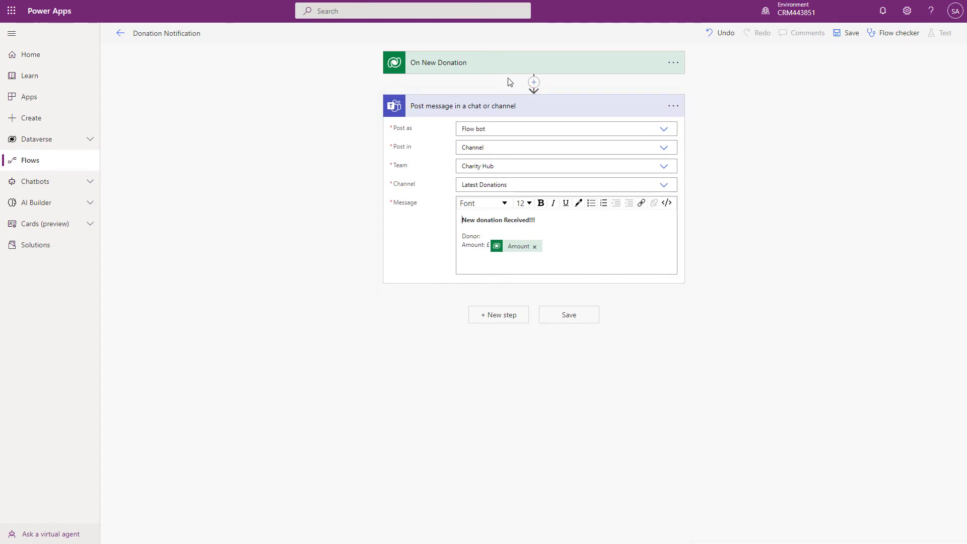
{"action": "left_click", "coordinate": [534, 82]}
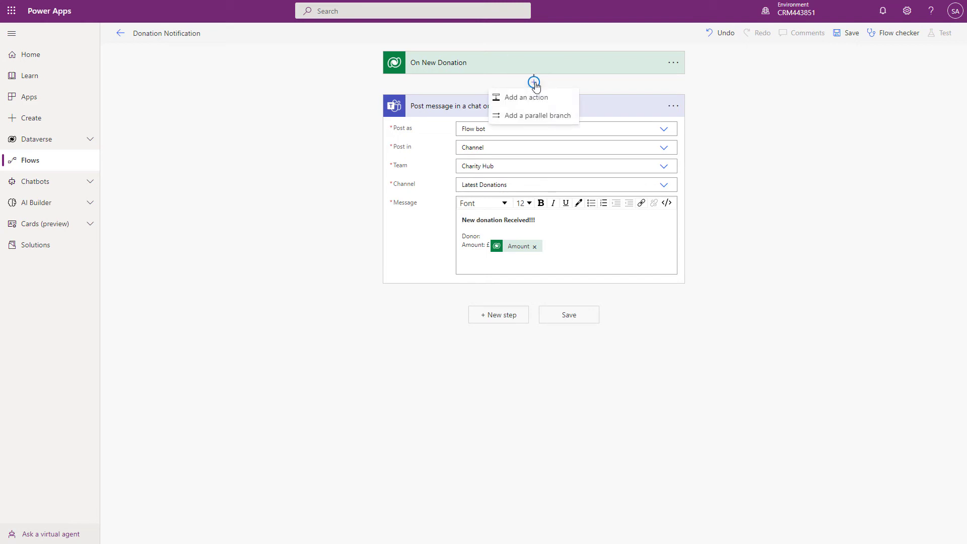
{"action": "left_click", "coordinate": [535, 97]}
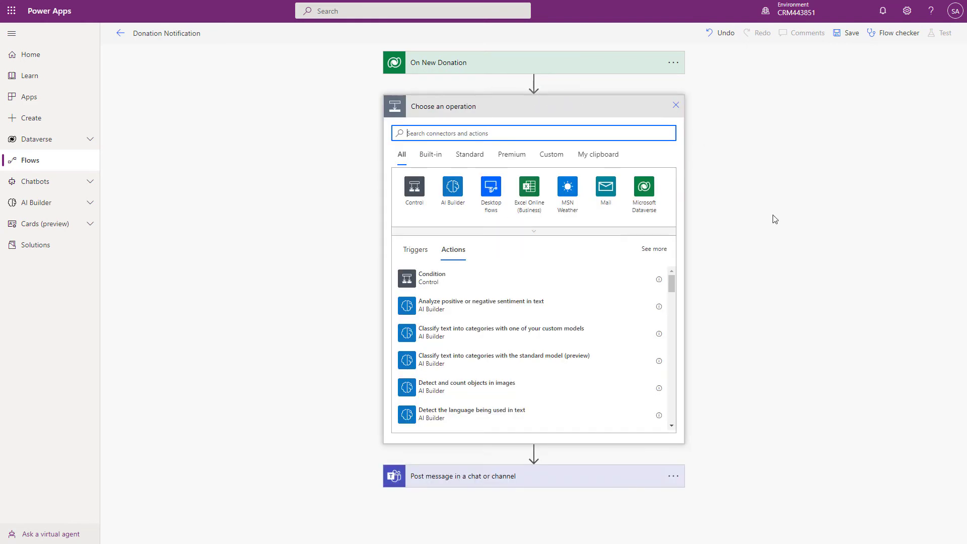
{"action": "left_click", "coordinate": [649, 200]}
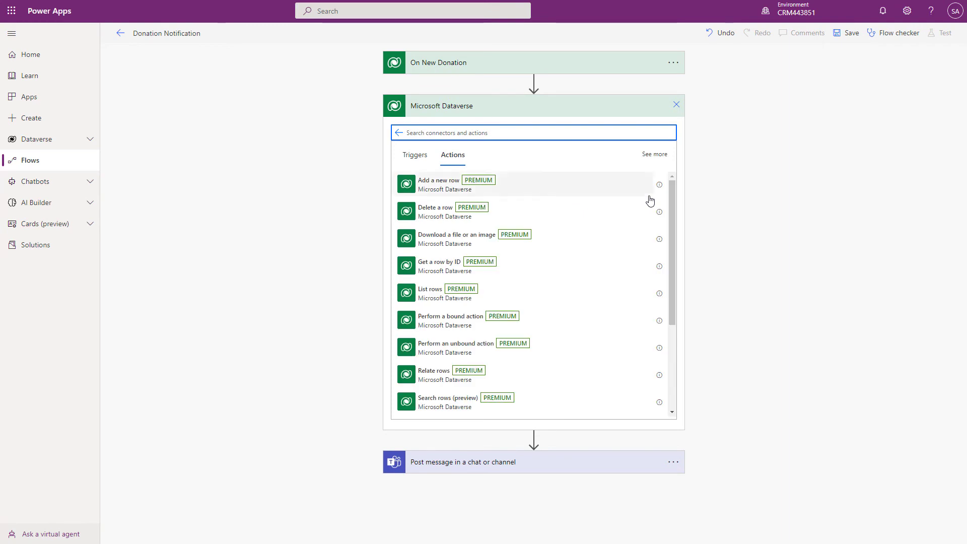
{"action": "left_click", "coordinate": [442, 272]}
Rename the "Get a row by ID" action as "Get Donor Details"
{"action": "left_click", "coordinate": [673, 107]}
{"action": "left_click", "coordinate": [729, 126]}
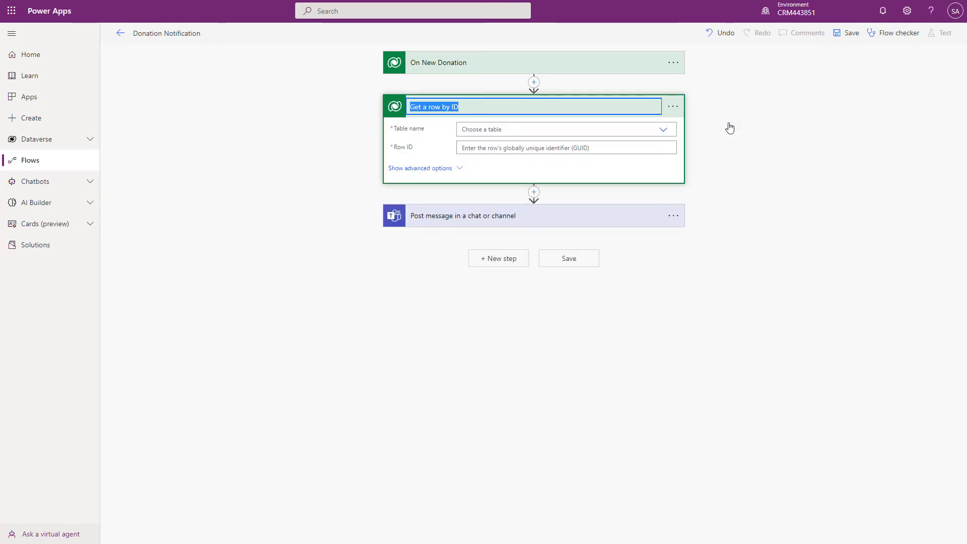
{"action": "type", "text": "Ge"}
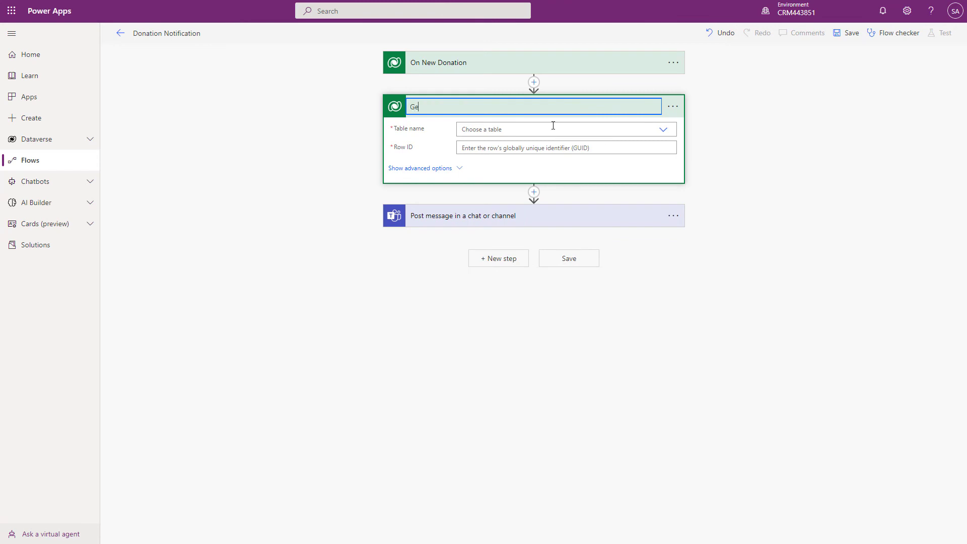
{"action": "type", "text": "t Donor Details"}
Set the Get Donor Details table to Contacts and its row ID to the trigger's Donor (Value)
{"action": "left_click", "coordinate": [645, 130]}
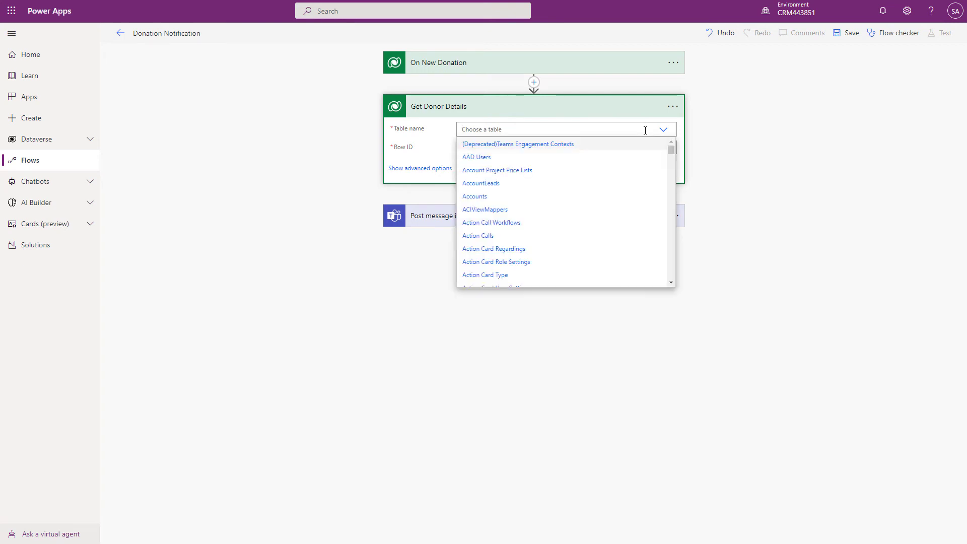
{"action": "type", "text": "contacts"}
{"action": "left_click", "coordinate": [493, 146]}
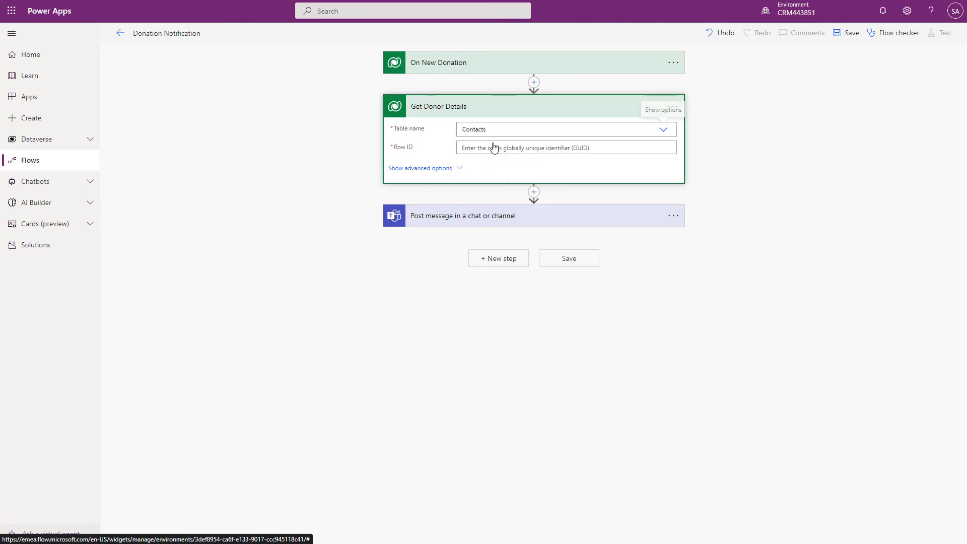
{"action": "left_click", "coordinate": [504, 149]}
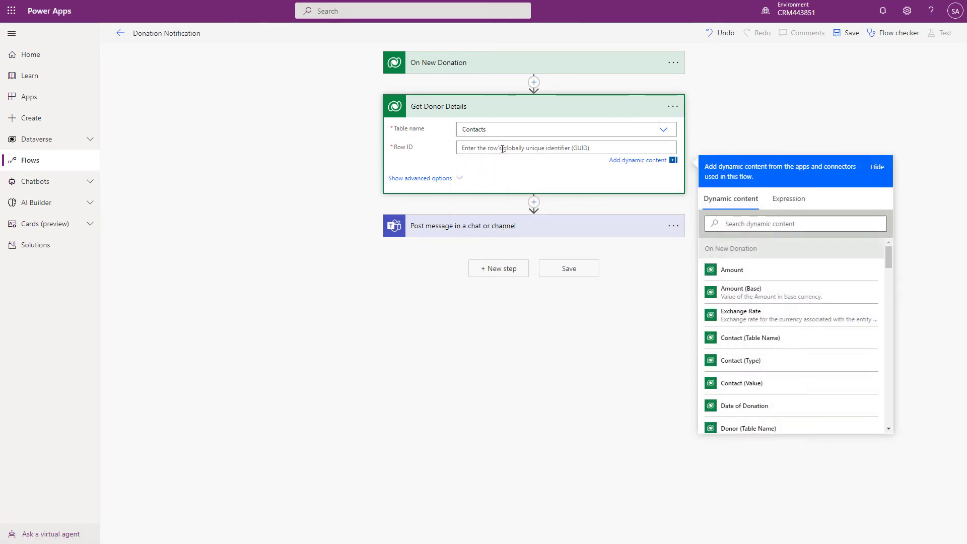
{"action": "left_click", "coordinate": [752, 225]}
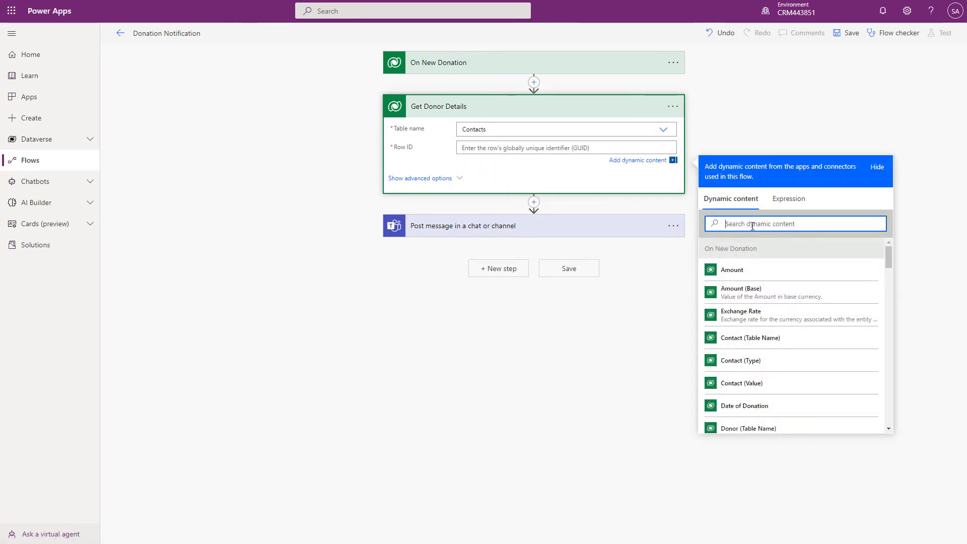
{"action": "type", "text": "donor"}
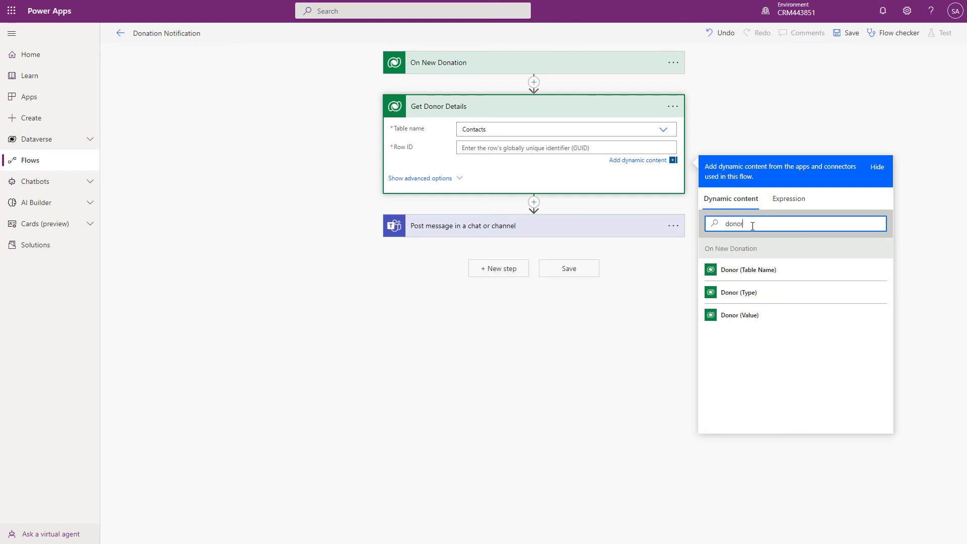
{"action": "left_click", "coordinate": [765, 317]}
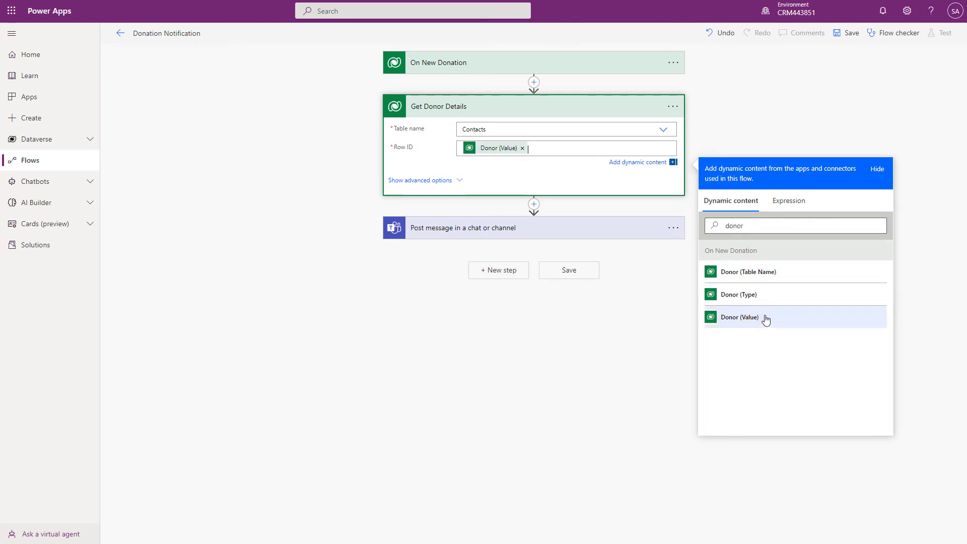
{"action": "left_click", "coordinate": [653, 333]}
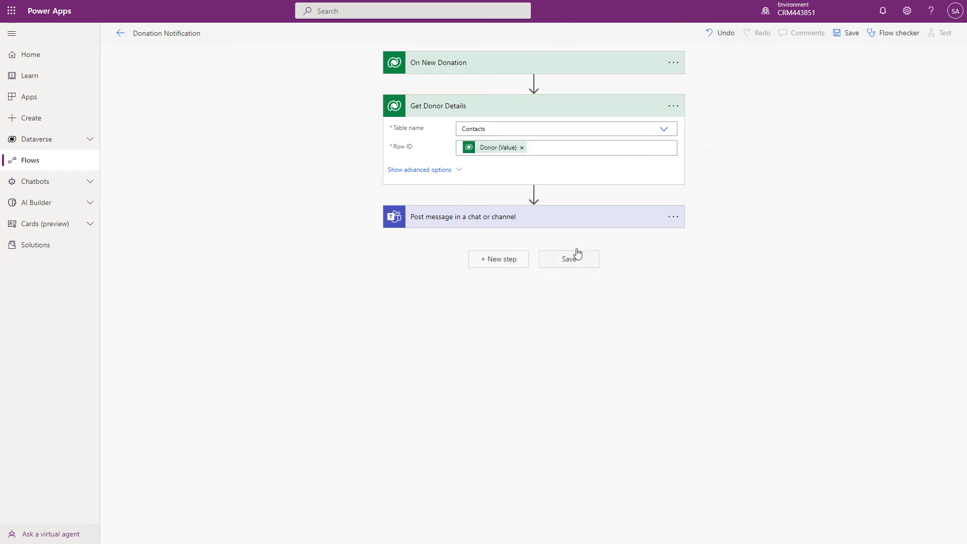
Insert the Full Name value from Get Donor Details after "Donor:" in the Teams message and save the flow
{"action": "left_click", "coordinate": [560, 224]}
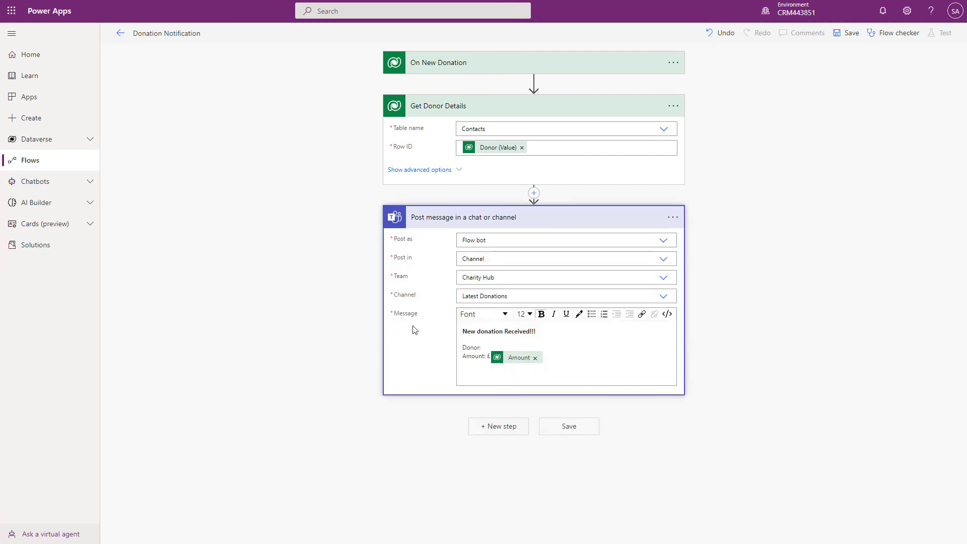
{"action": "left_click", "coordinate": [488, 349]}
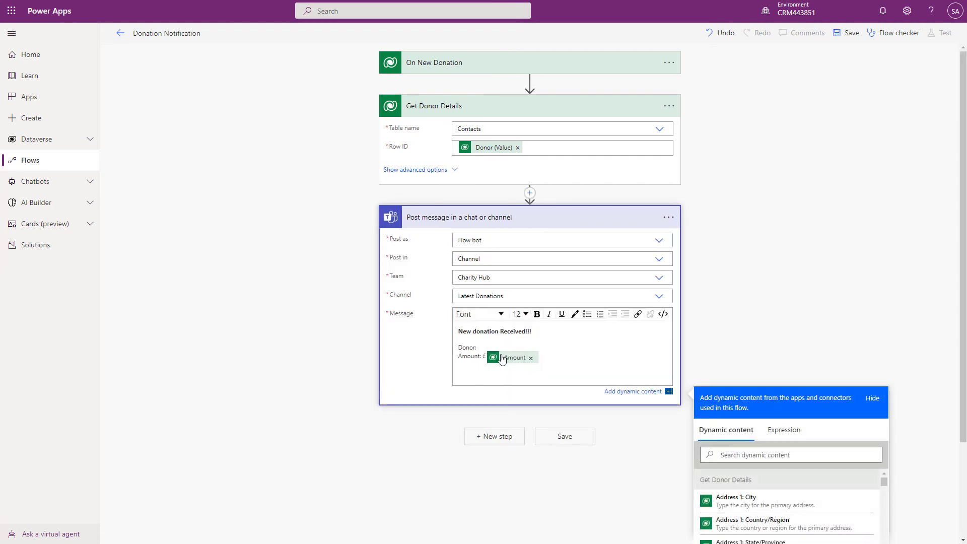
{"action": "scroll", "coordinate": [797, 277], "scroll_direction": "down", "scroll_amount": 1}
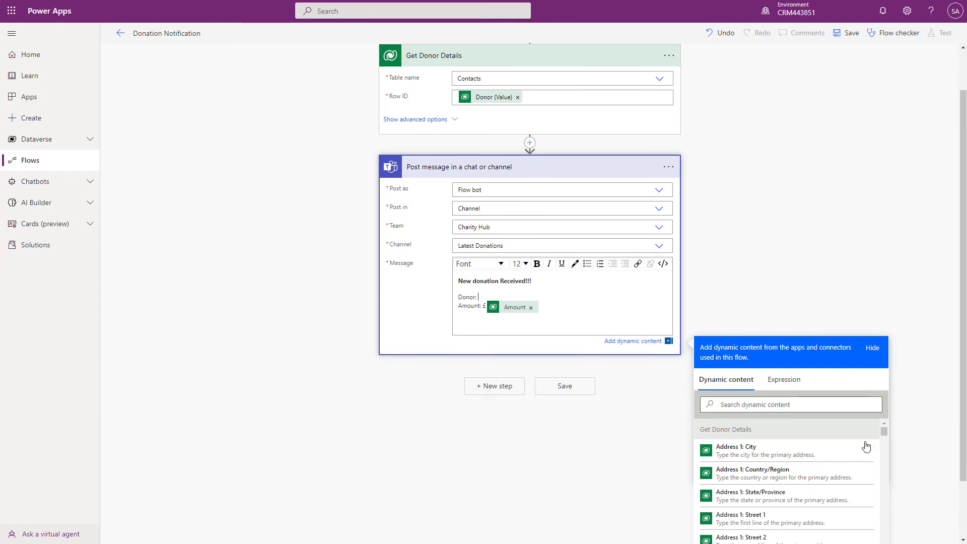
{"action": "left_click", "coordinate": [765, 406]}
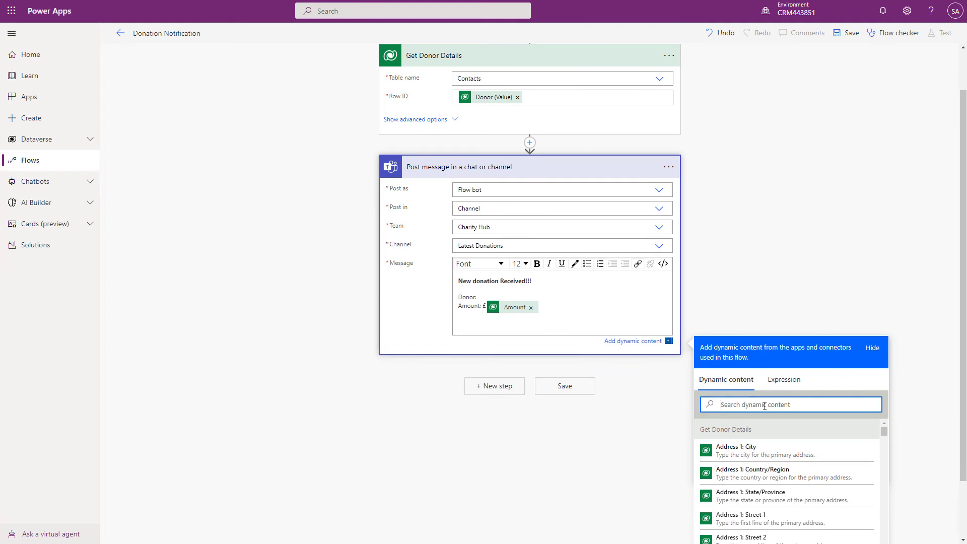
{"action": "type", "text": "full name"}
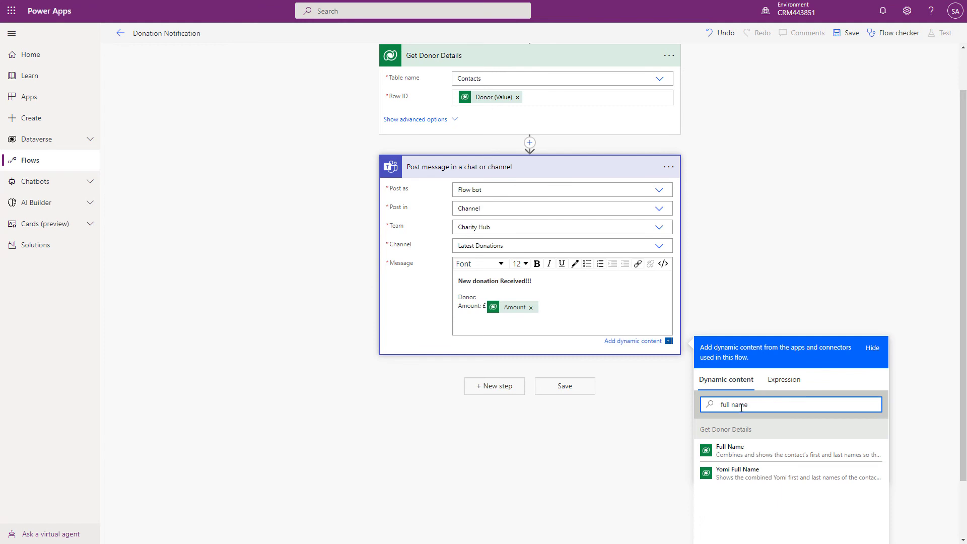
{"action": "left_click", "coordinate": [730, 450]}
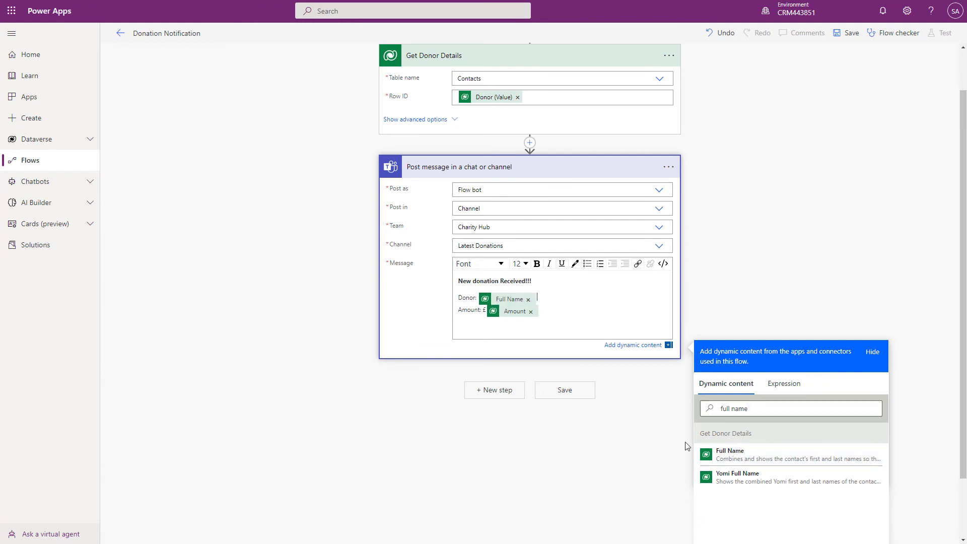
{"action": "left_click", "coordinate": [630, 457]}
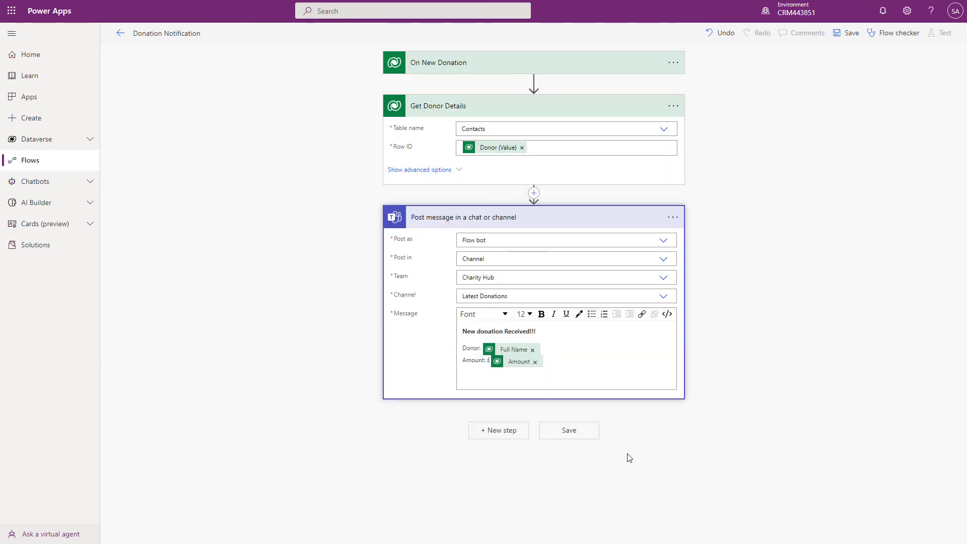
{"action": "left_click", "coordinate": [583, 436]}
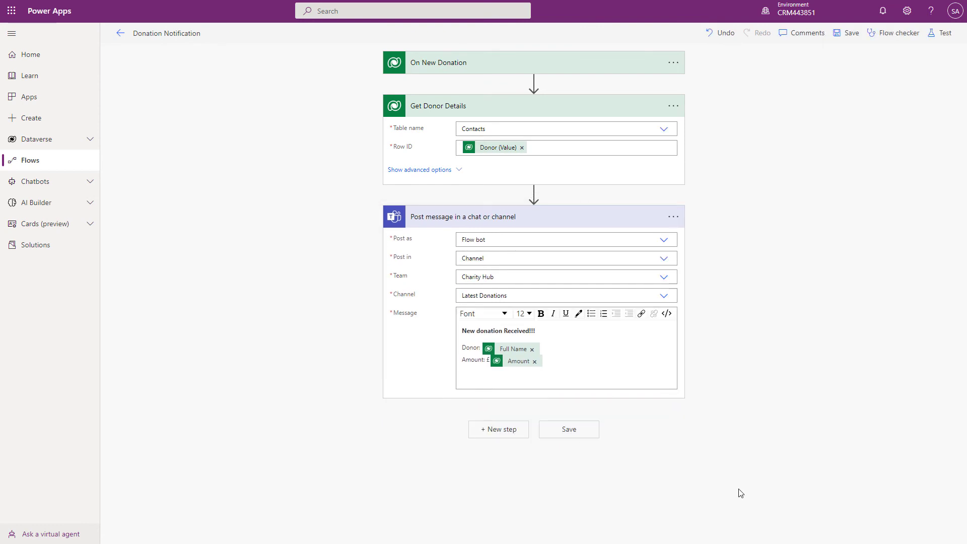
{"action": "left_click", "coordinate": [565, 62]}
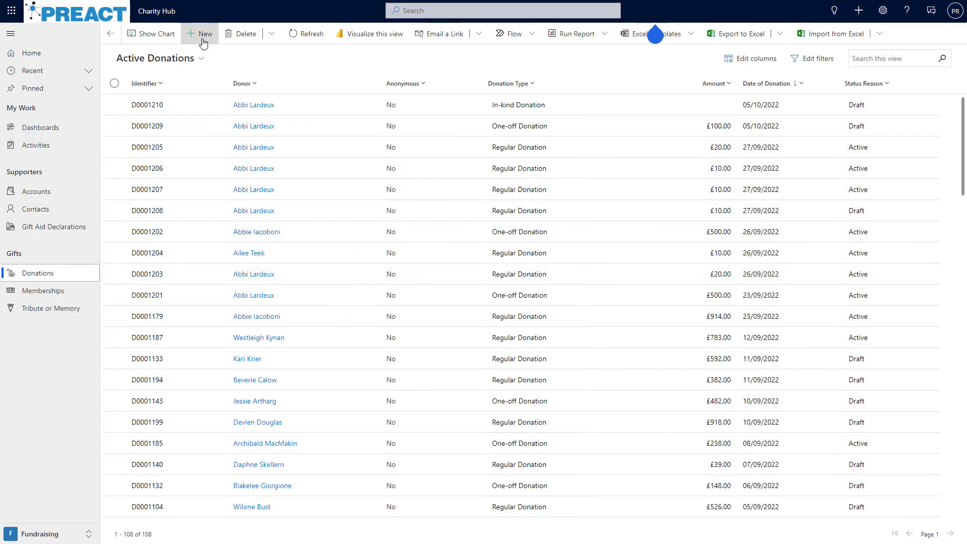
In the Charity Hub app, create a new donation of type One-off Donation and choose an existing contact as donor
{"action": "left_click", "coordinate": [203, 40]}
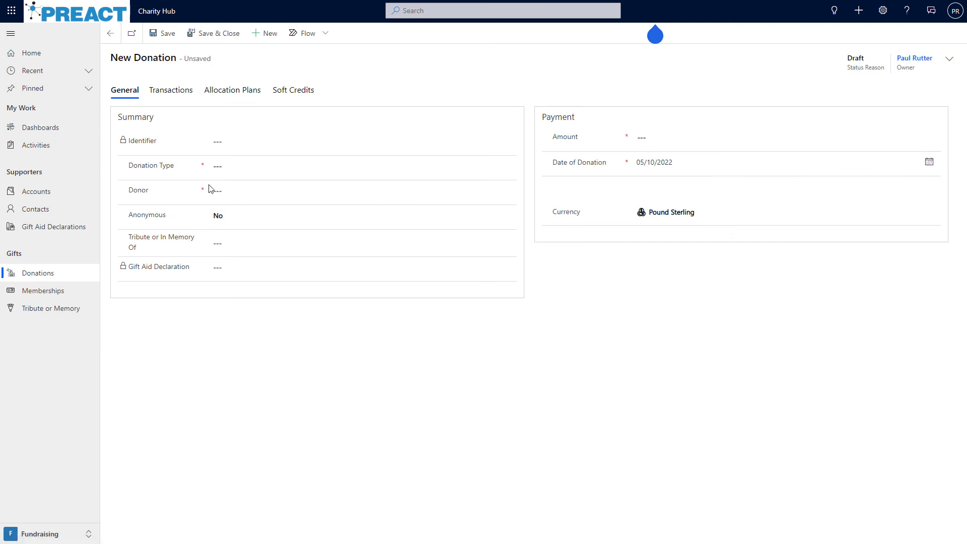
{"action": "left_click", "coordinate": [506, 168]}
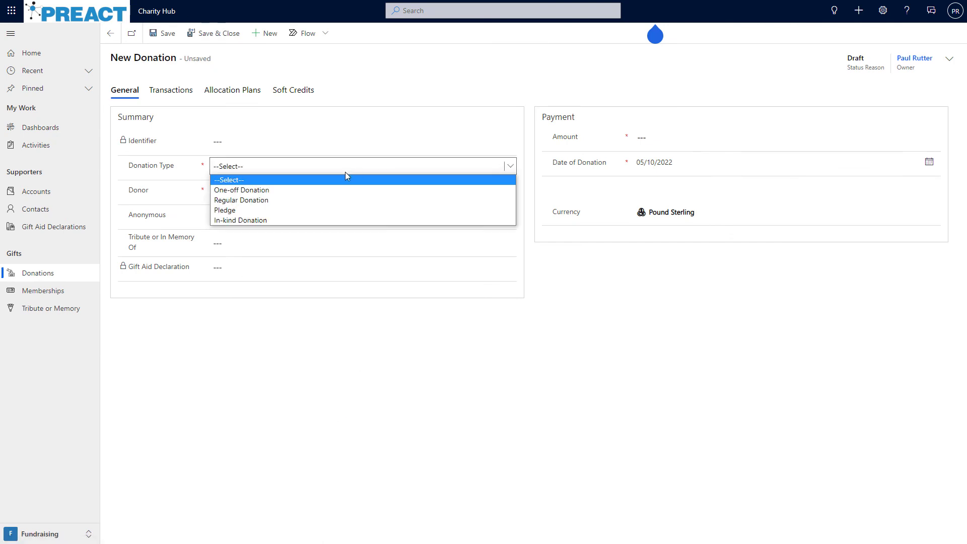
{"action": "left_click", "coordinate": [293, 189]}
{"action": "left_click", "coordinate": [230, 191]}
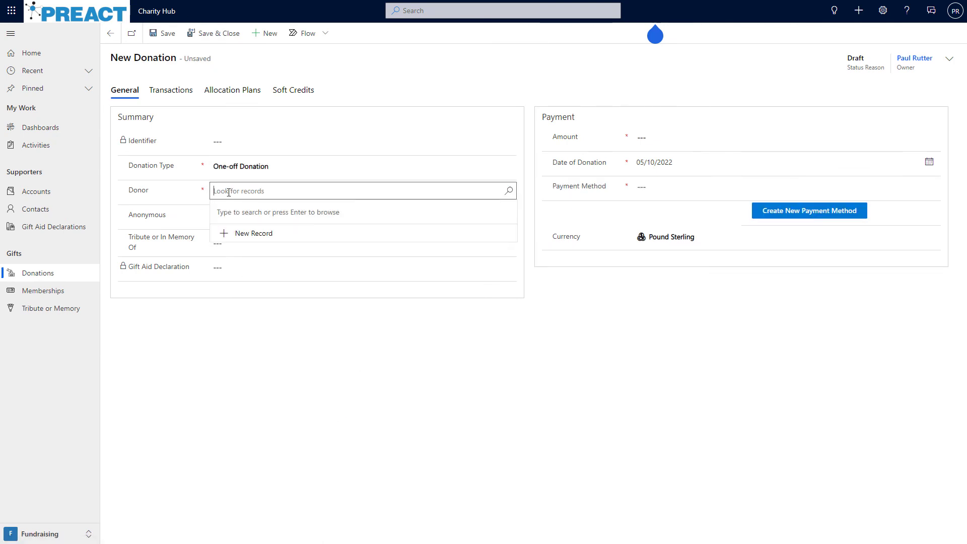
{"action": "type", "text": "abbi"}
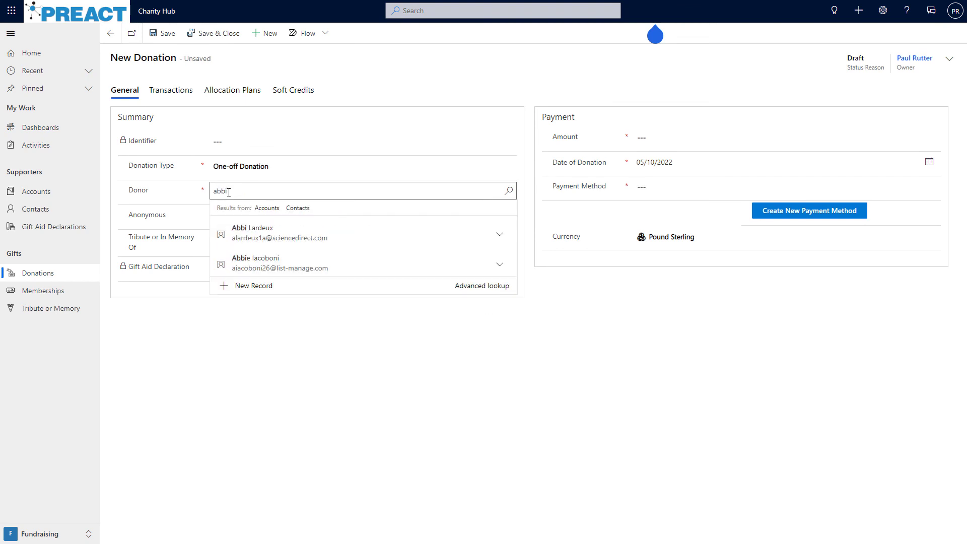
{"action": "left_click", "coordinate": [265, 235]}
Set the donation amount to £100, choose the donor's card as the payment method, and save and close the record
{"action": "left_click", "coordinate": [673, 138]}
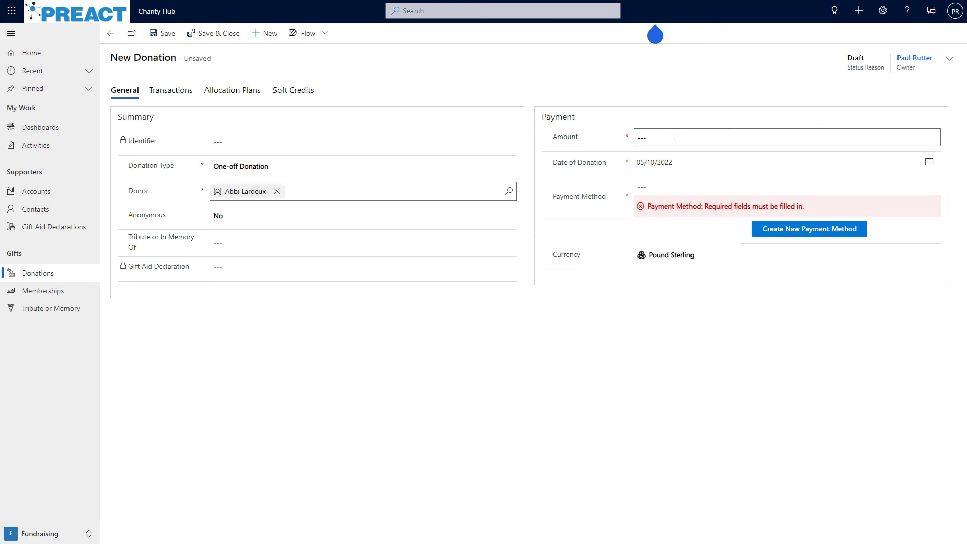
{"action": "type", "text": "100"}
{"action": "left_click", "coordinate": [644, 356]}
{"action": "left_click", "coordinate": [924, 187]}
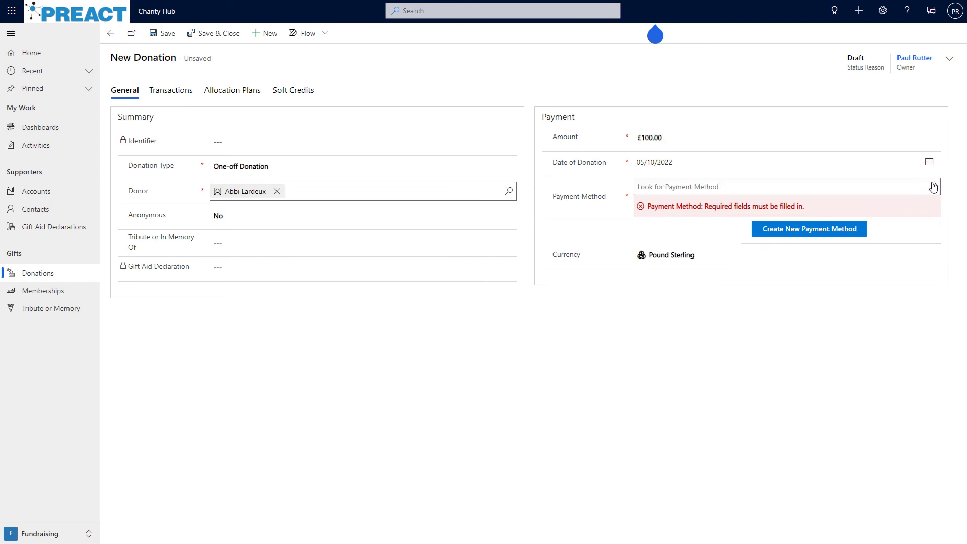
{"action": "left_click", "coordinate": [717, 232]}
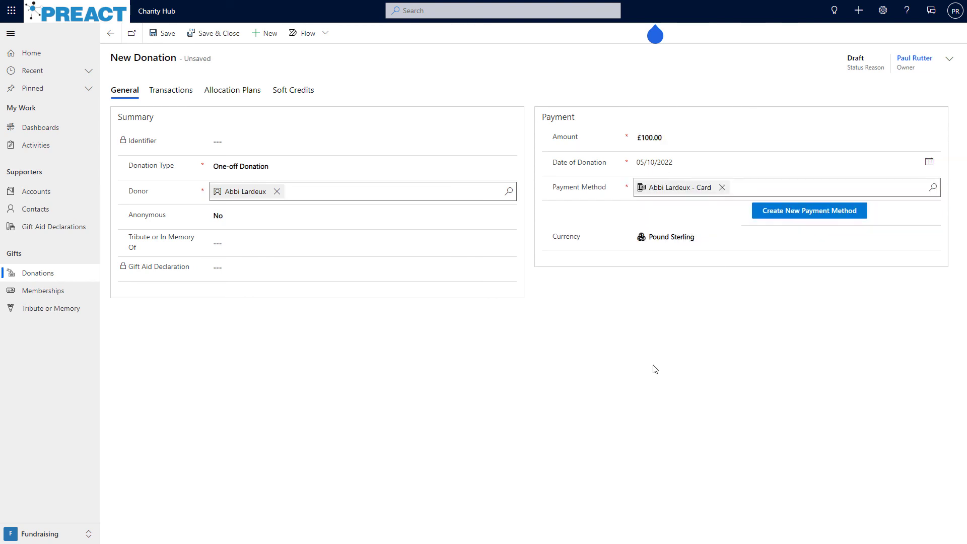
{"action": "left_click", "coordinate": [193, 34]}
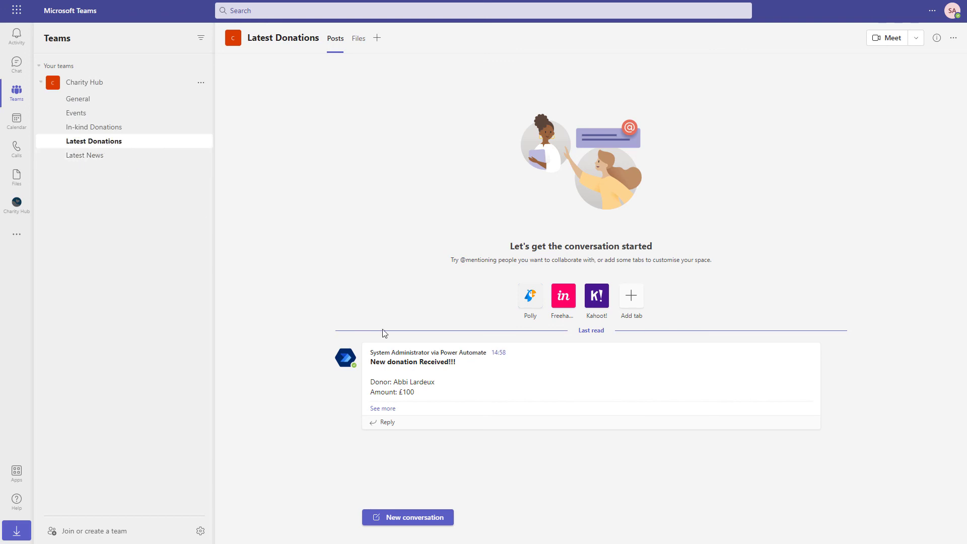
In Microsoft Teams, check the new donation post in the Charity Hub team's Latest Donations channel
{"action": "mouse_move", "coordinate": [455, 396]}
{"action": "mouse_move", "coordinate": [364, 403]}
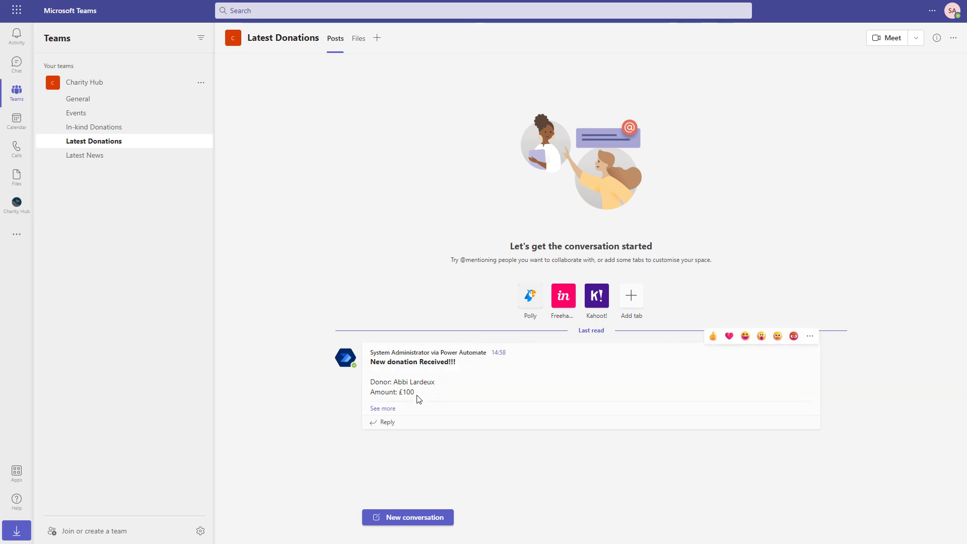